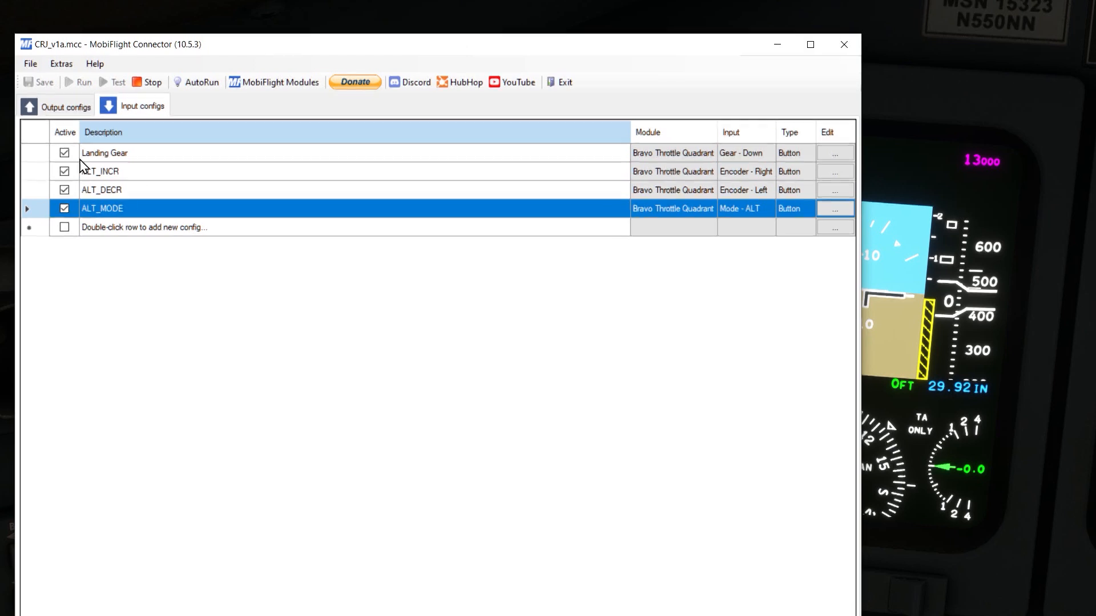
Step: Create a new, empty configuration in place of the loaded CRJ_v1a.mcc
{"action": "left_click", "coordinate": [31, 64]}
{"action": "left_click", "coordinate": [57, 78]}
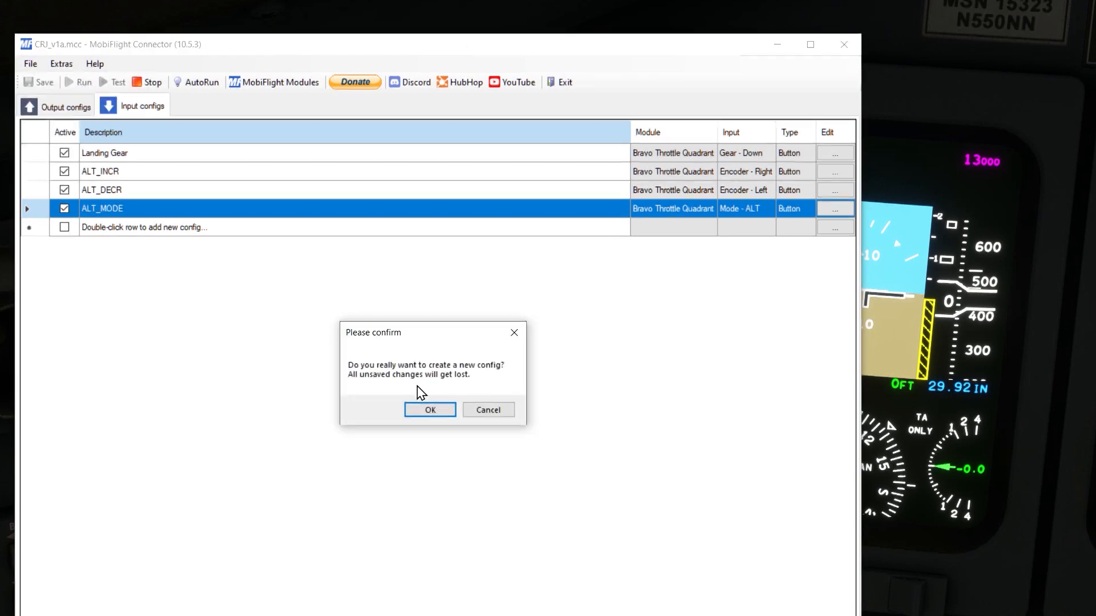
{"action": "left_click", "coordinate": [428, 411]}
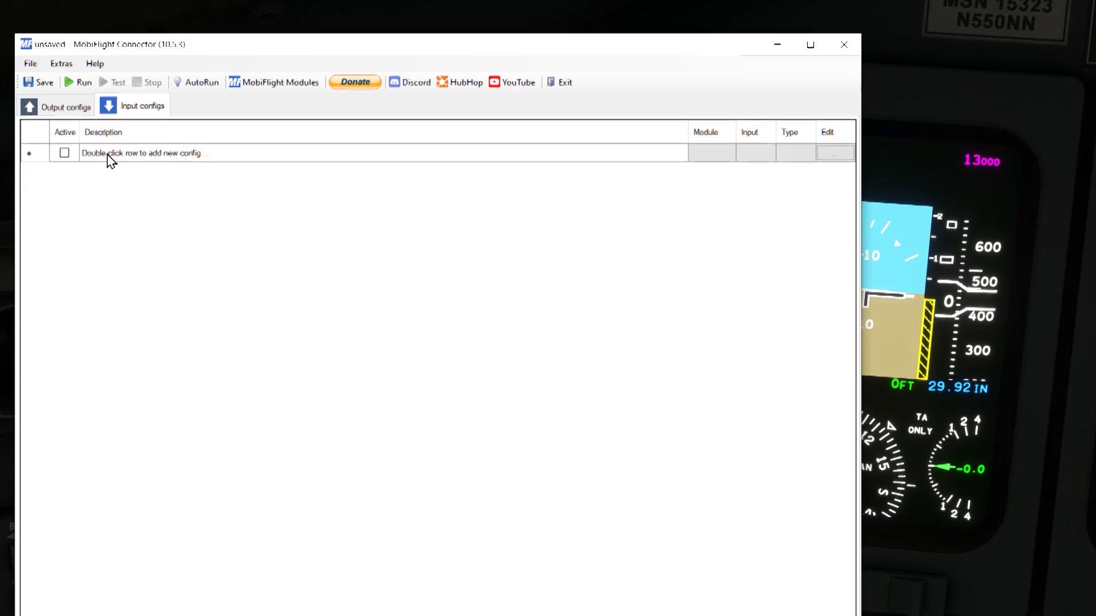
Step: Add an input config named ALT_Mode and scan the hardware to assign the Bravo Throttle Quadrant's Mode - ALT device
{"action": "double_click", "coordinate": [171, 159]}
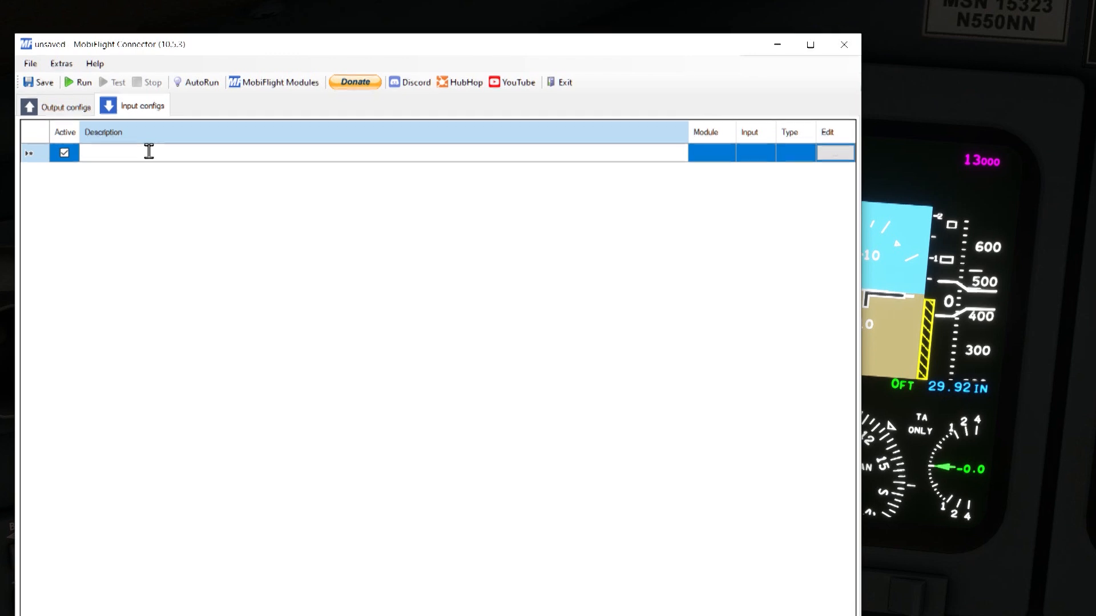
{"action": "type", "text": "ALT_Mode"}
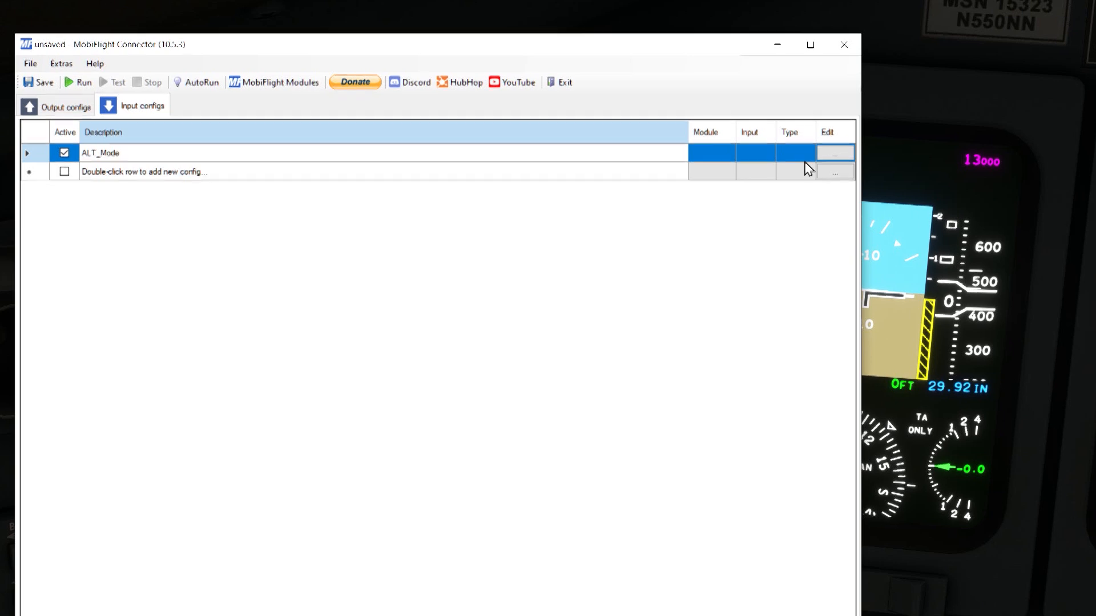
{"action": "left_click", "coordinate": [840, 158]}
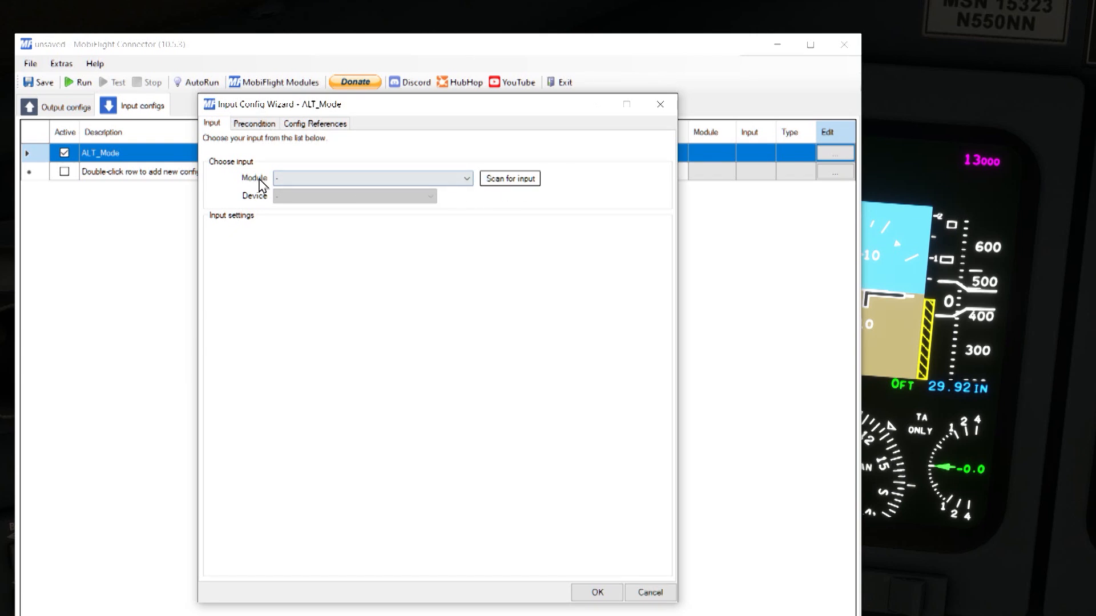
{"action": "left_click", "coordinate": [509, 178]}
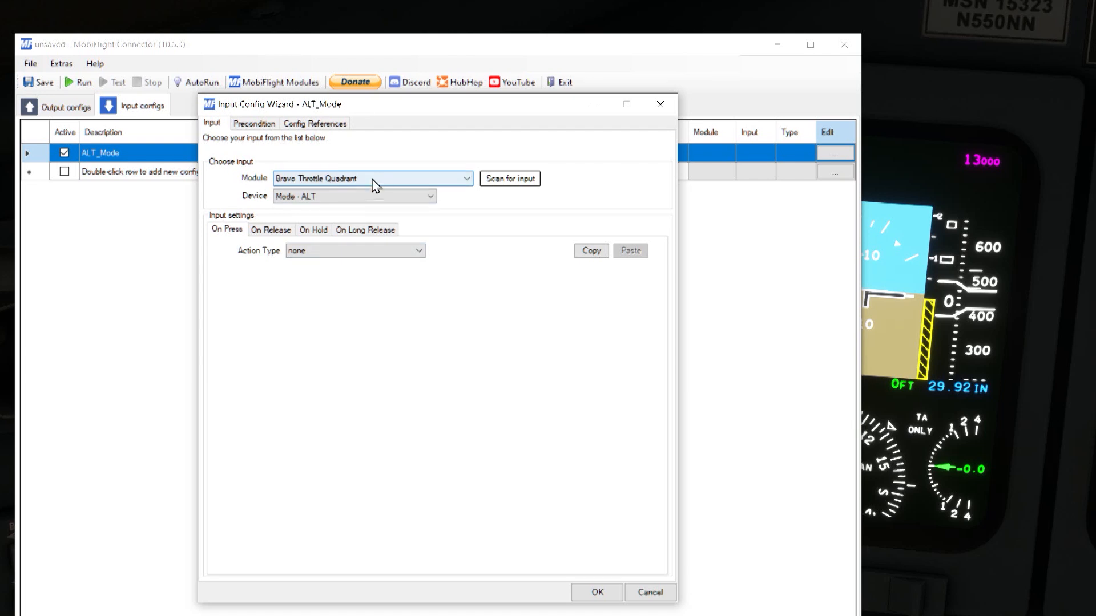
{"action": "left_click", "coordinate": [336, 196]}
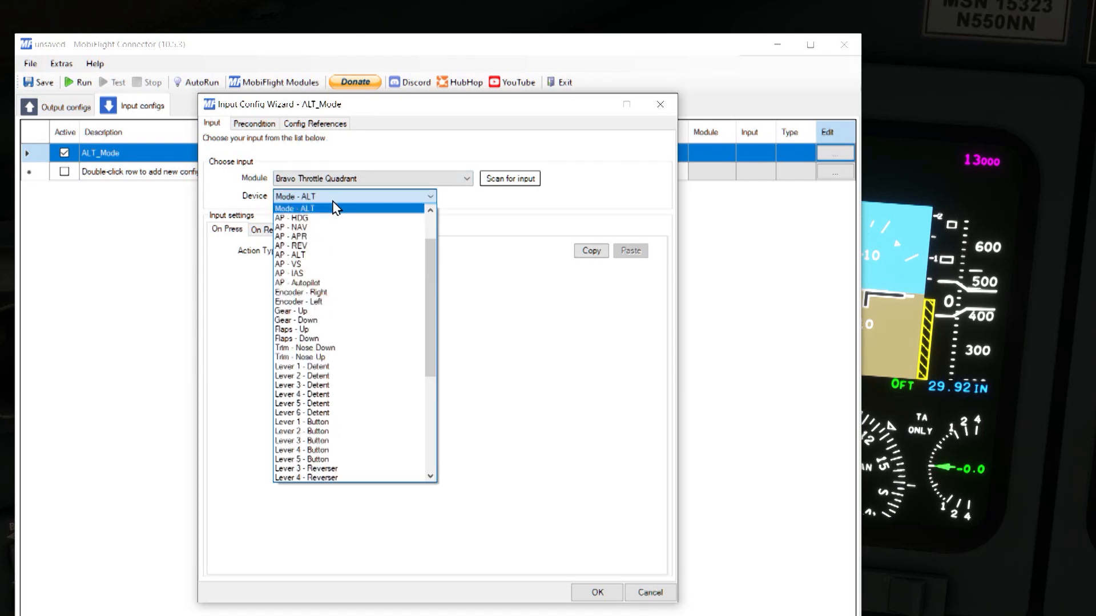
{"action": "scroll", "coordinate": [427, 253], "scroll_direction": "up", "scroll_amount": 2}
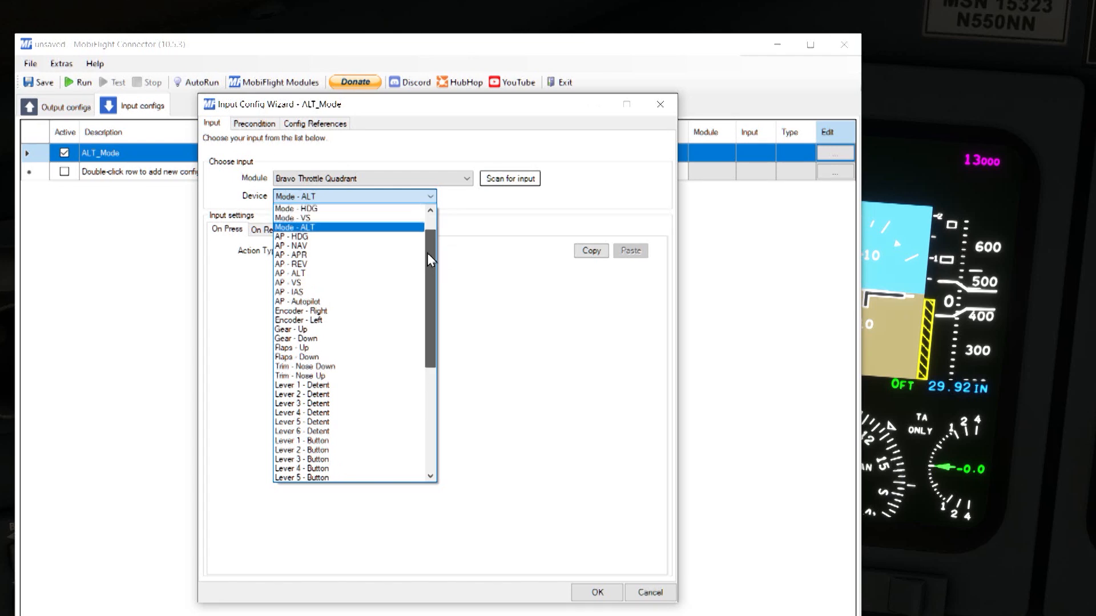
{"action": "scroll", "coordinate": [427, 244], "scroll_direction": "up", "scroll_amount": 1}
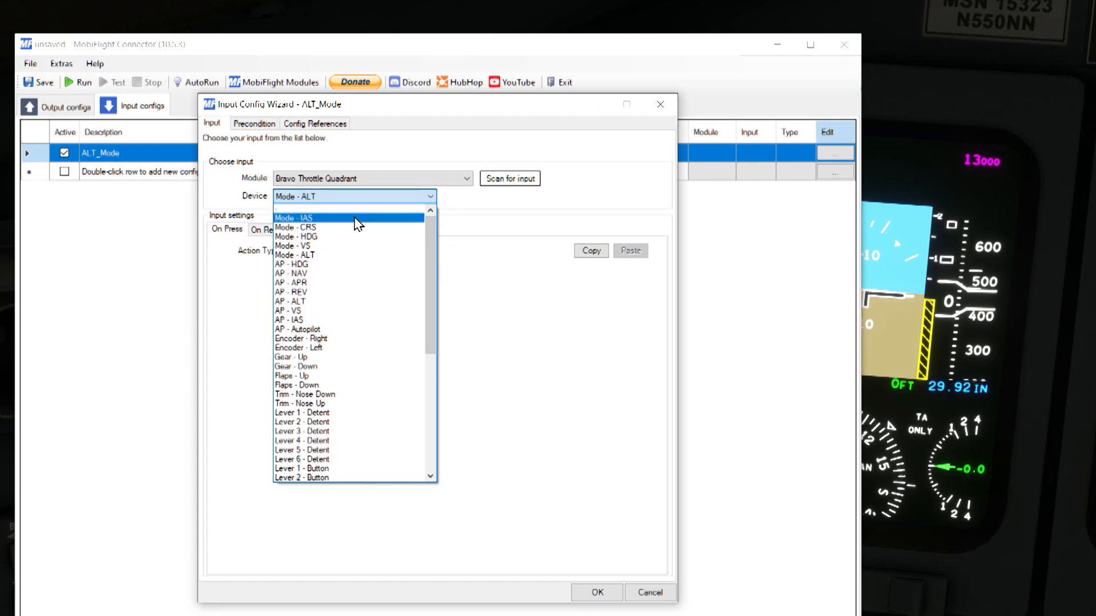
{"action": "left_click", "coordinate": [320, 255]}
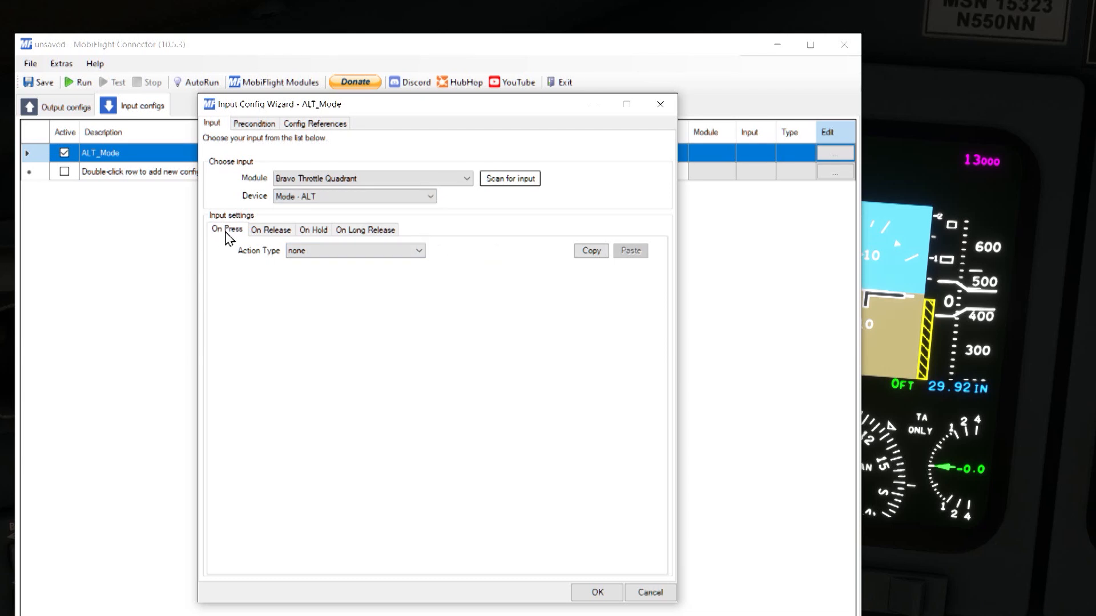
Step: Set the ALT_Mode input's On Press action to a MobiFlight number variable named ALT_Mode with value 1
{"action": "left_click", "coordinate": [315, 251]}
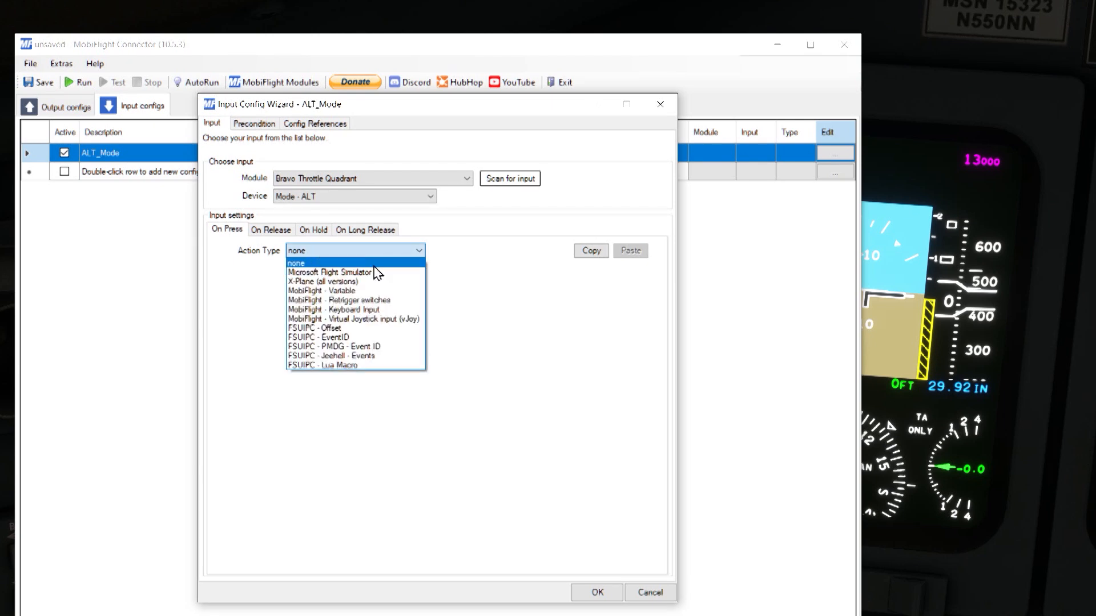
{"action": "left_click", "coordinate": [384, 291]}
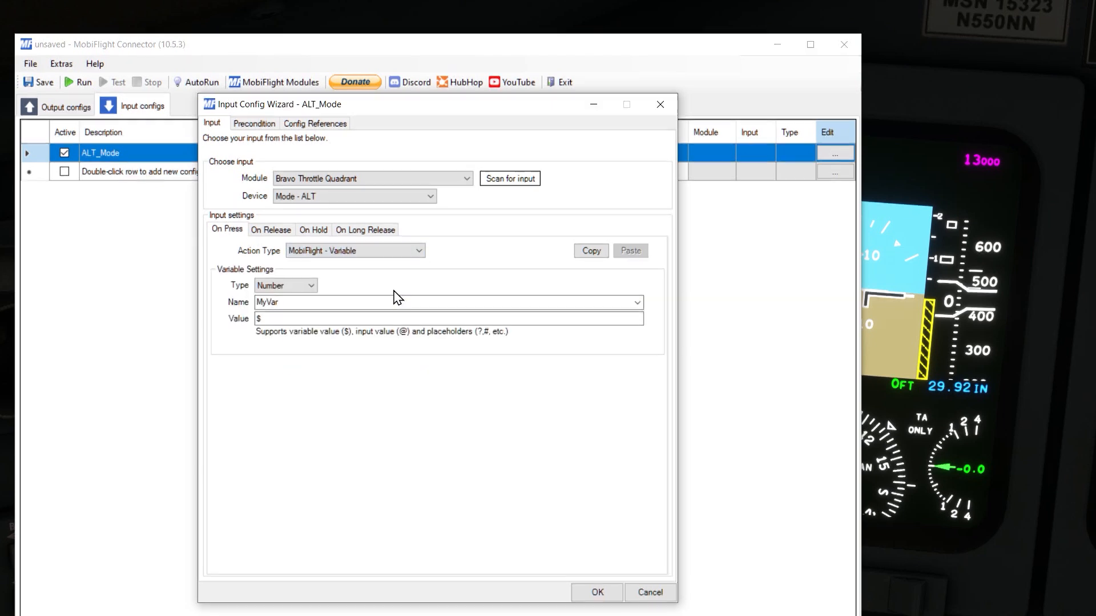
{"action": "left_click", "coordinate": [301, 298]}
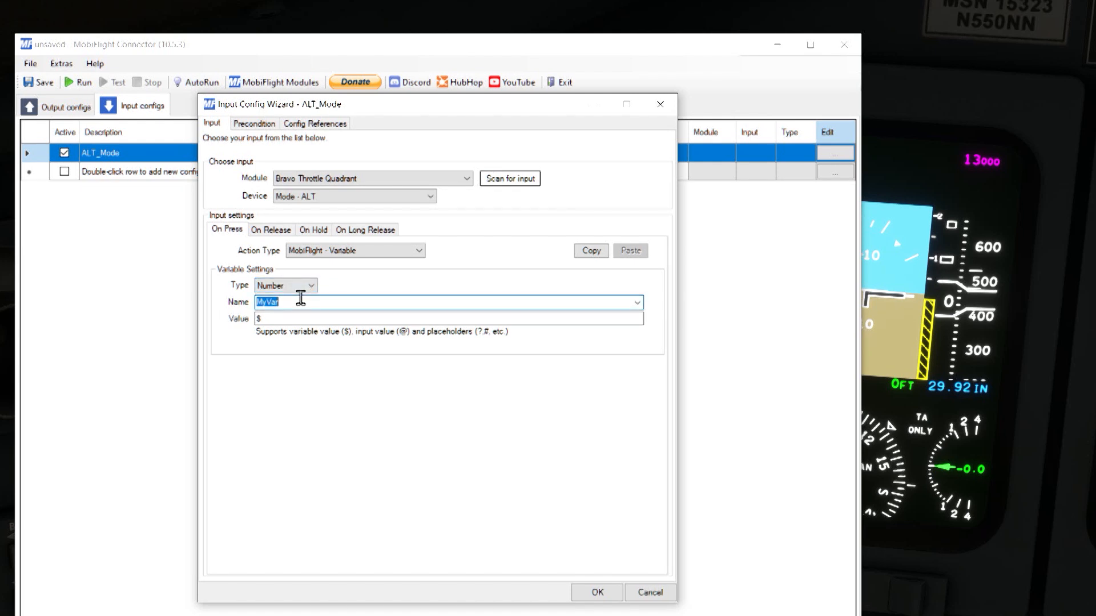
{"action": "key", "text": "BackSpace"}
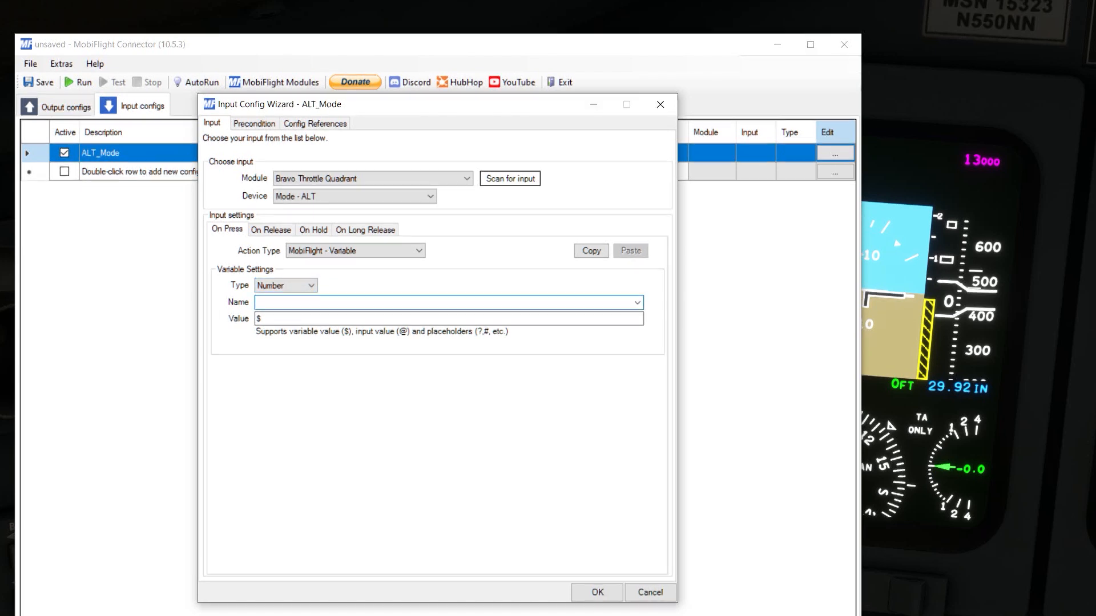
{"action": "type", "text": "ALT_Mode"}
{"action": "key", "text": "Tab"}
{"action": "type", "text": "1"}
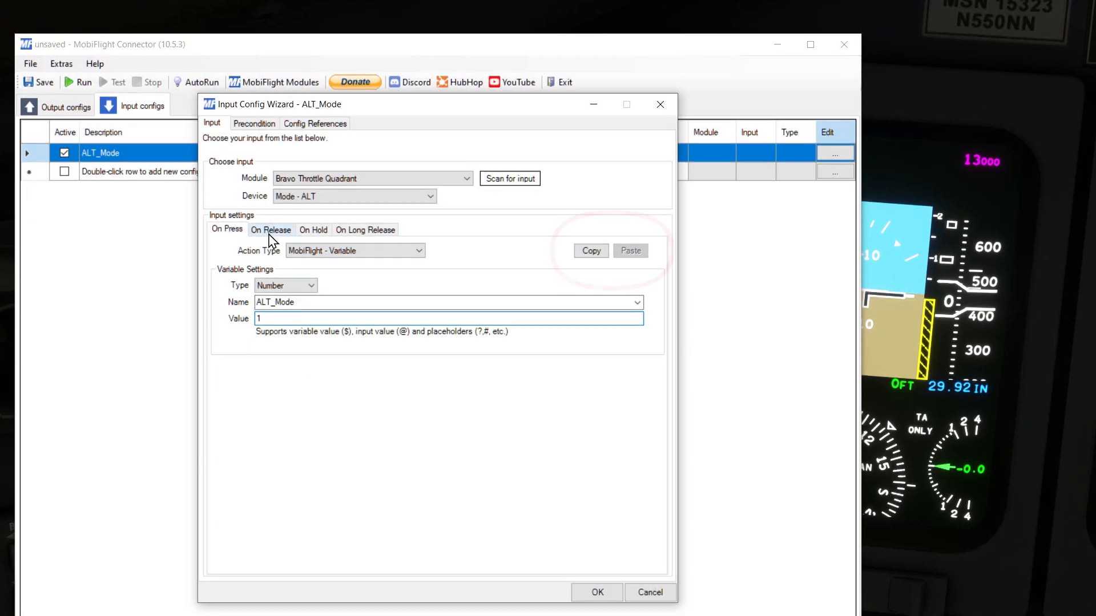
Step: Copy the On Press action to On Release, set its value to 0, and accept the input config
{"action": "left_click", "coordinate": [596, 255]}
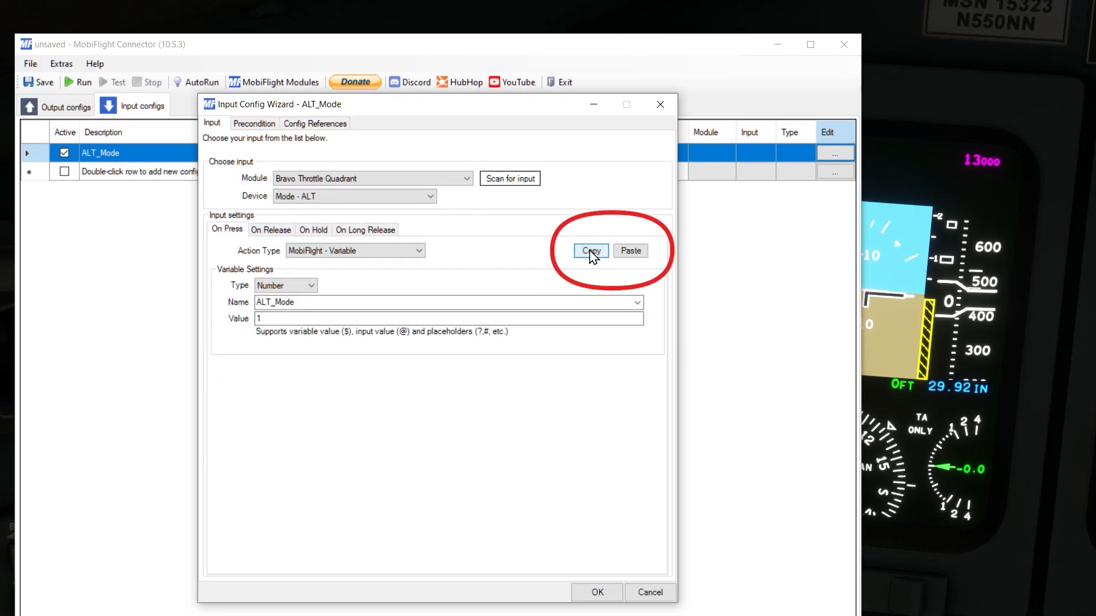
{"action": "left_click", "coordinate": [279, 231]}
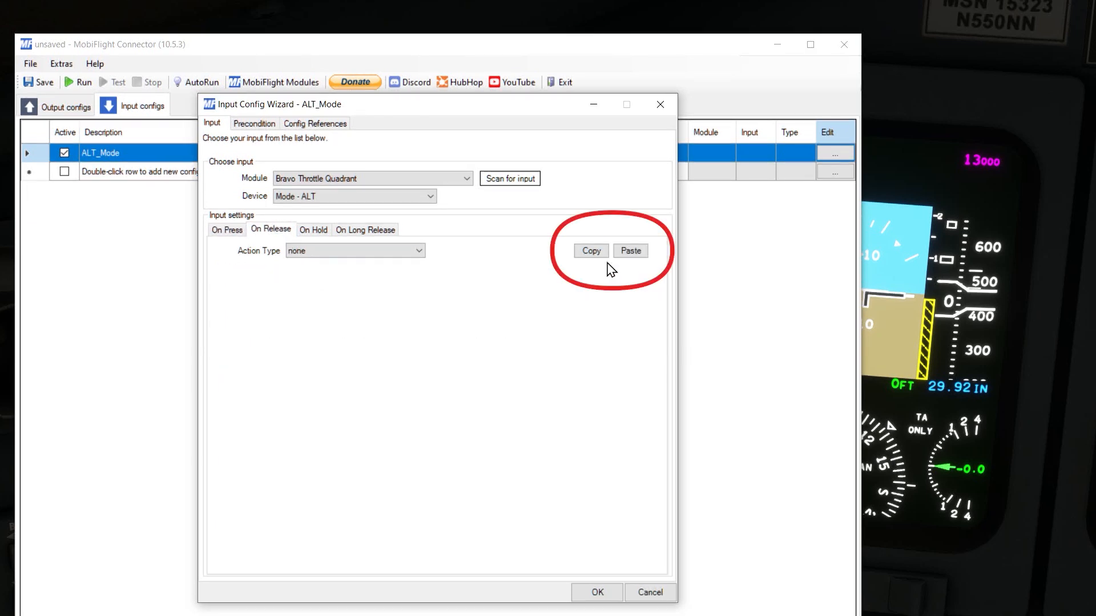
{"action": "left_click", "coordinate": [630, 251]}
{"action": "left_click", "coordinate": [269, 317]}
{"action": "left_click_drag", "start_coordinate": [269, 318], "coordinate": [205, 324]}
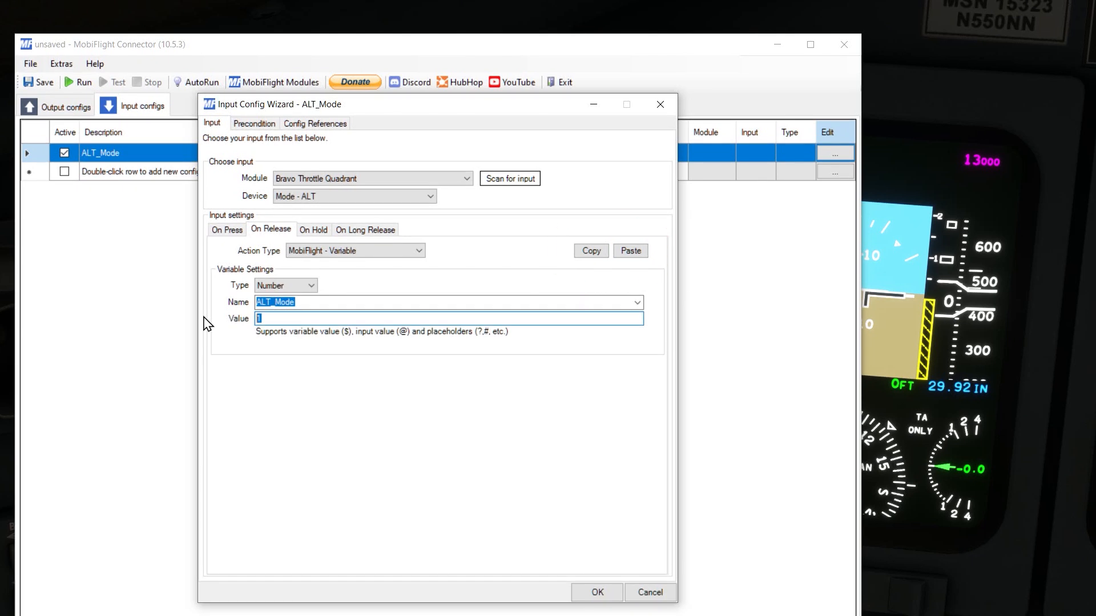
{"action": "type", "text": "0"}
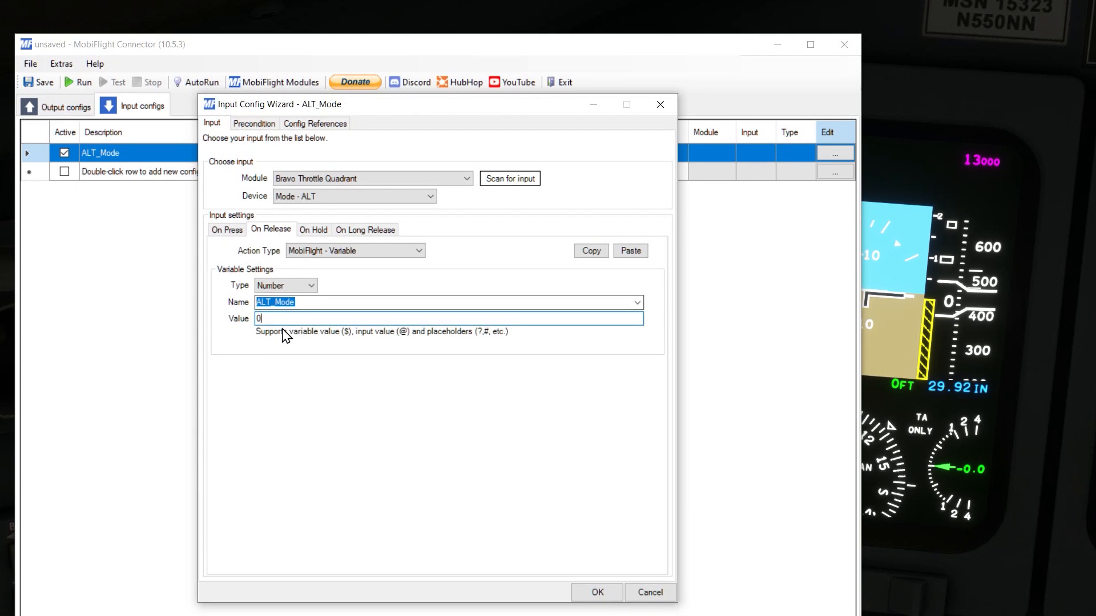
{"action": "left_click", "coordinate": [597, 593]}
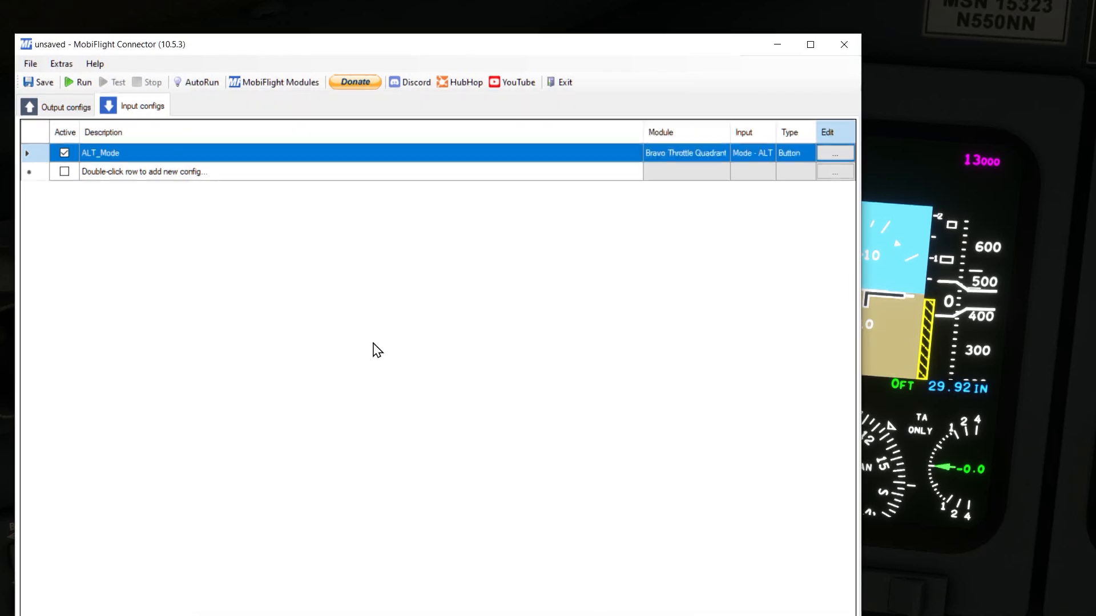
Step: Add an output config named ALT_Mode and open its settings
{"action": "left_click", "coordinate": [59, 110]}
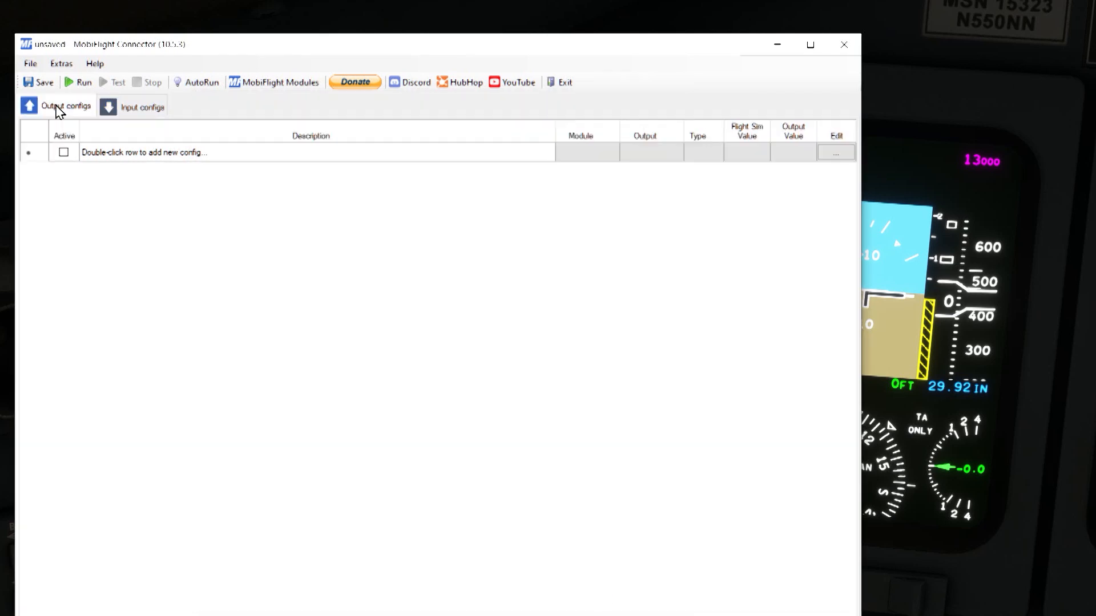
{"action": "double_click", "coordinate": [126, 156]}
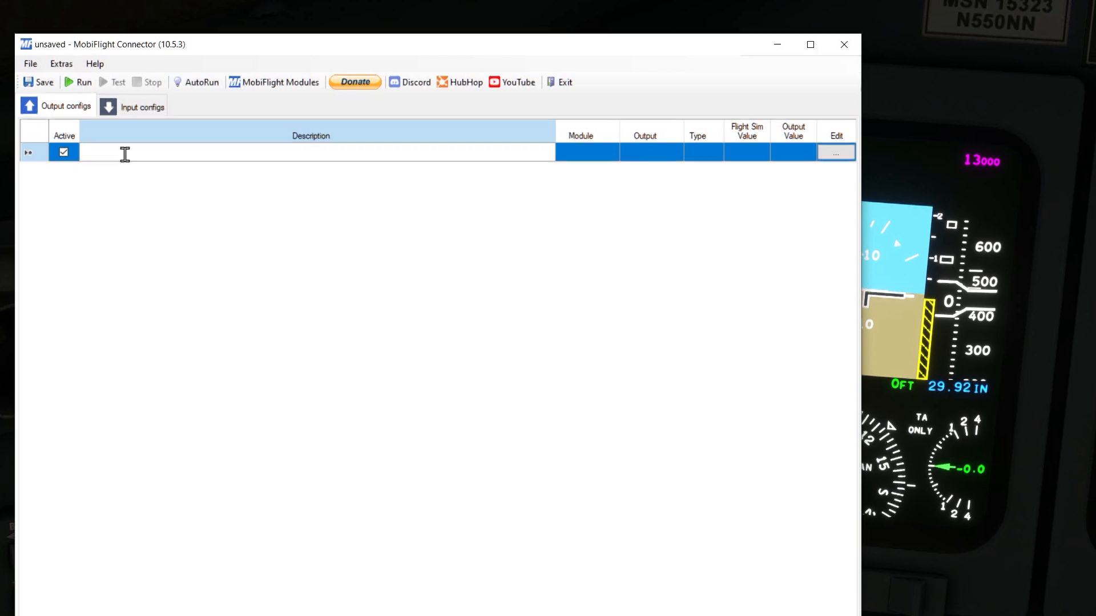
{"action": "type", "text": "ALT_Mode"}
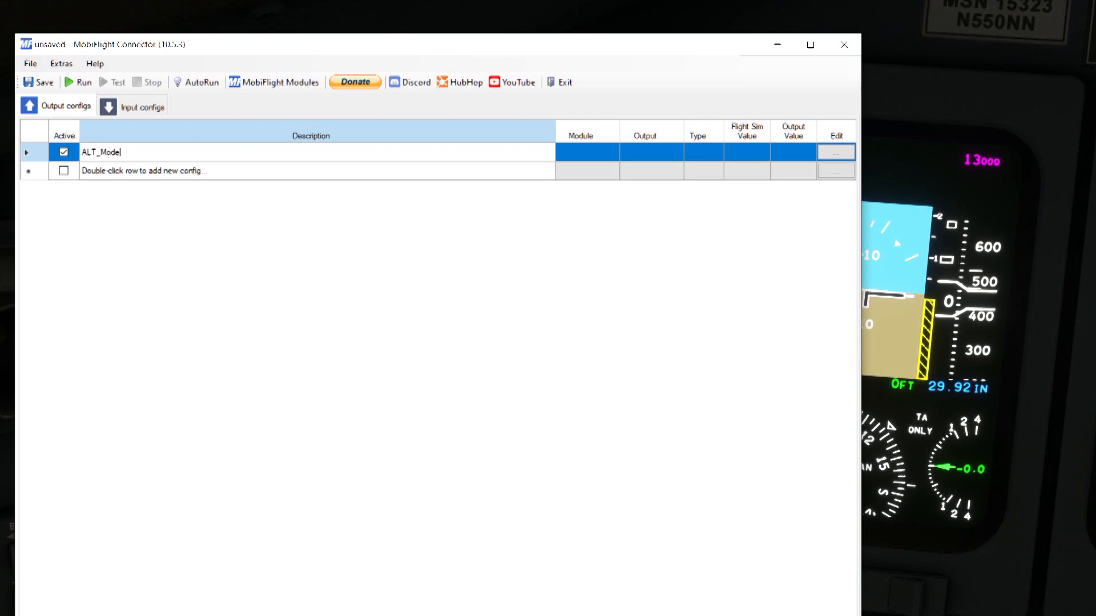
{"action": "left_click", "coordinate": [830, 153]}
{"action": "left_click", "coordinate": [838, 153]}
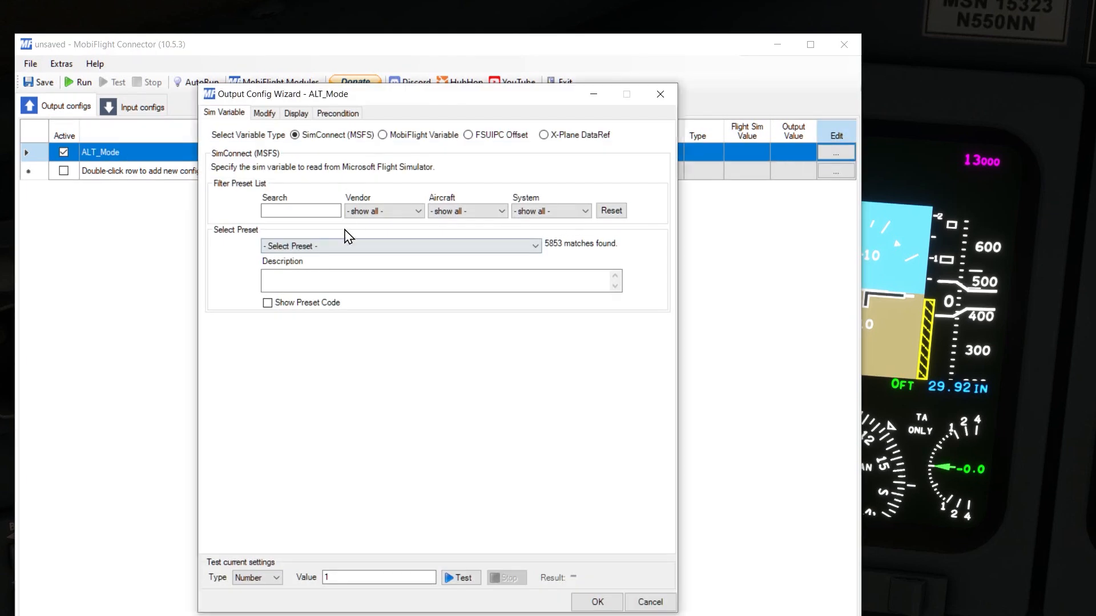
Step: Make the ALT_Mode output read the MobiFlight variable ALT_Mode, accept it, and run the configuration
{"action": "left_click", "coordinate": [423, 139]}
{"action": "left_click_drag", "start_coordinate": [298, 199], "coordinate": [246, 199]}
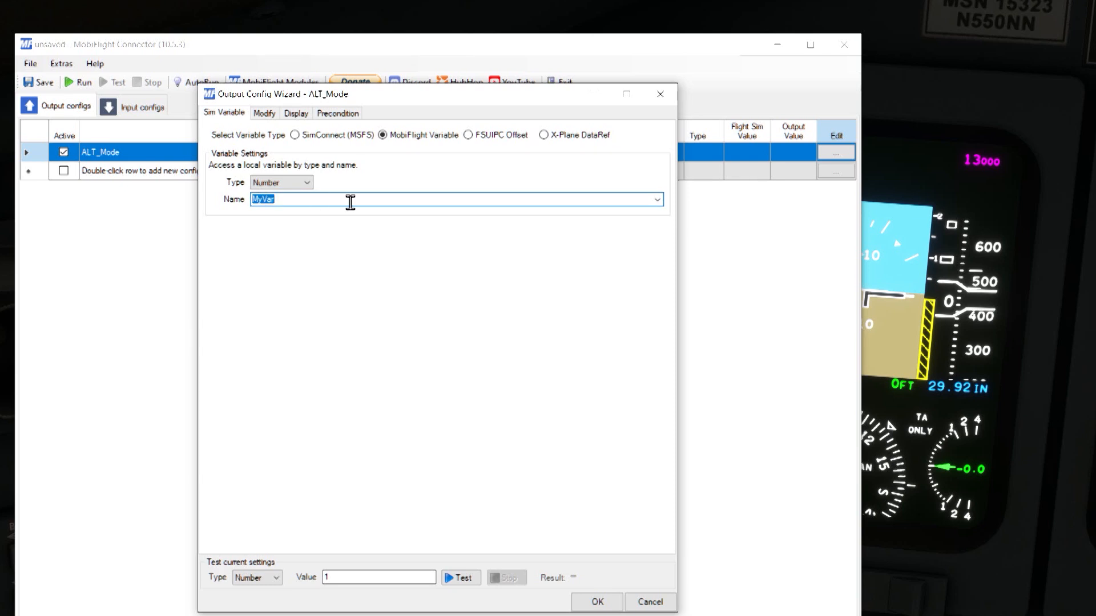
{"action": "type", "text": "ALT_Mode"}
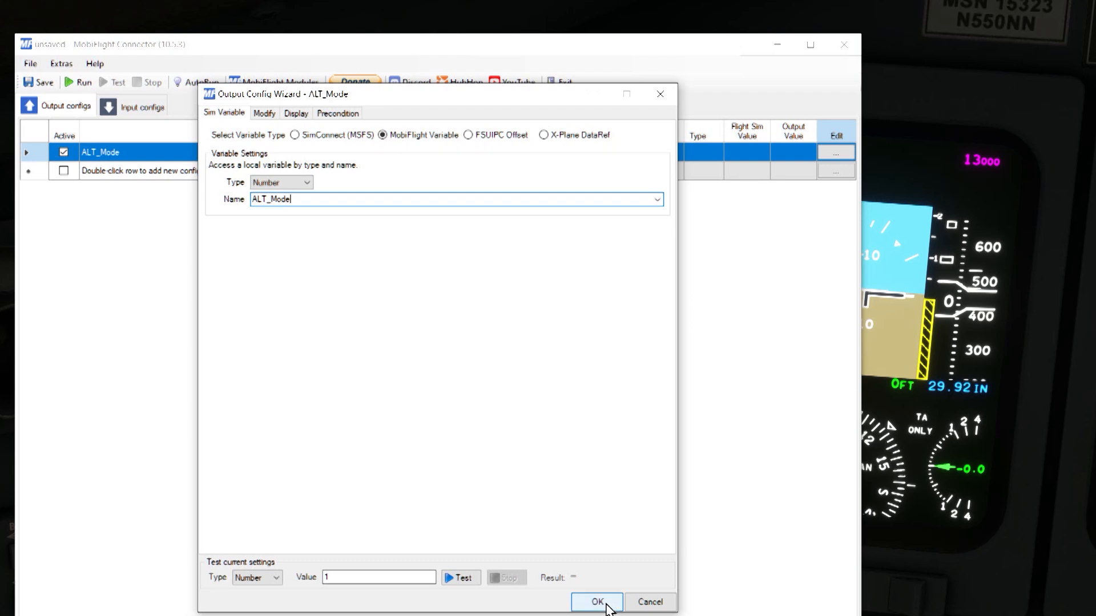
{"action": "left_click", "coordinate": [607, 604]}
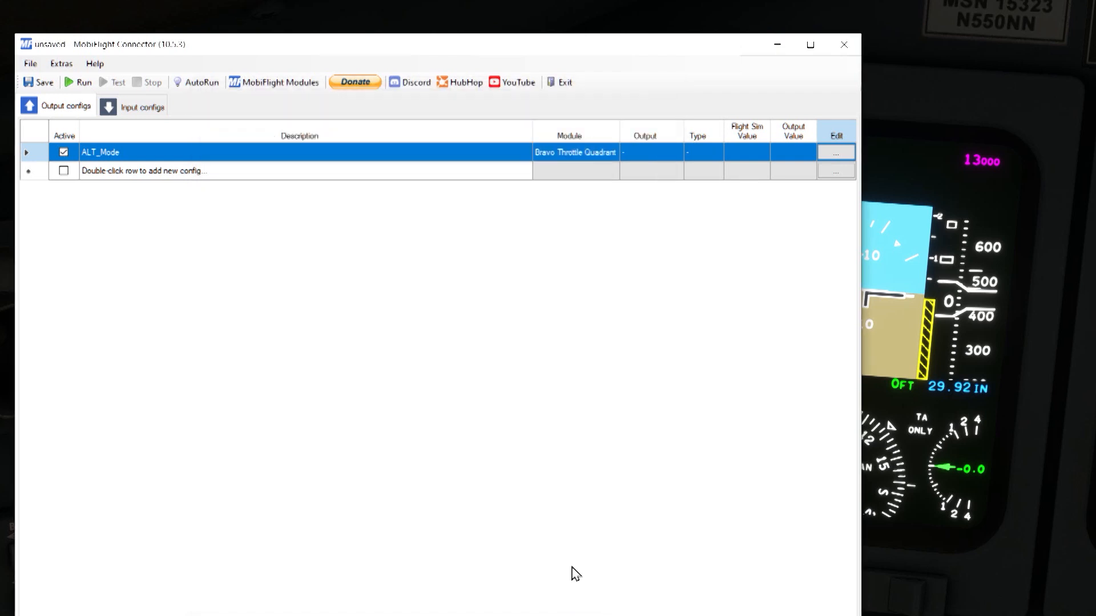
{"action": "left_click", "coordinate": [87, 94]}
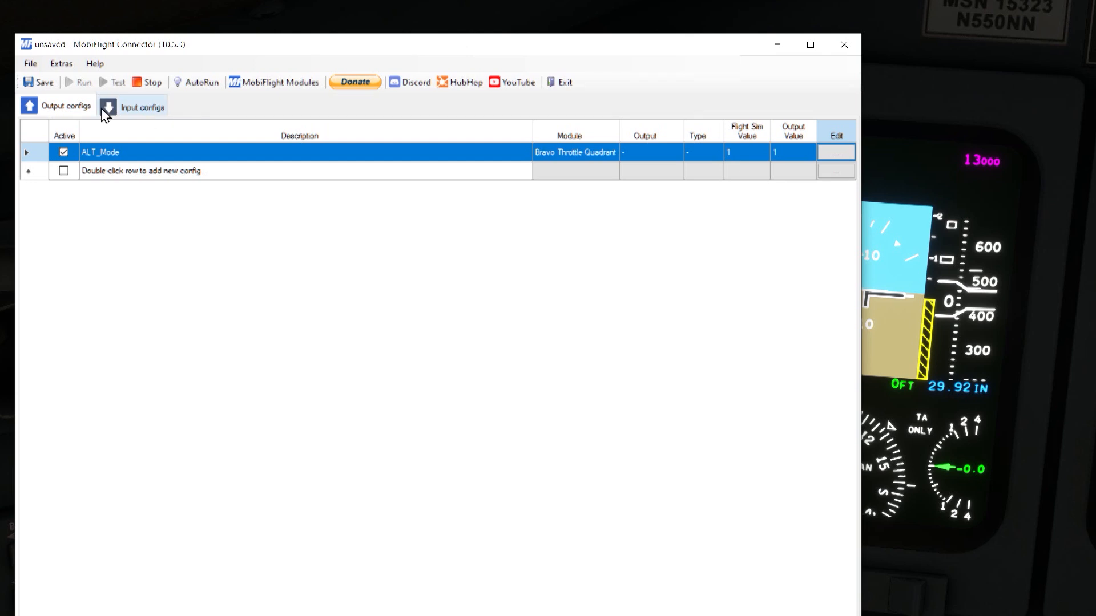
Step: Add an input config named ALT_INCR and scan the hardware to assign the Bravo Throttle Quadrant's Encoder - Right device
{"action": "left_click", "coordinate": [140, 110]}
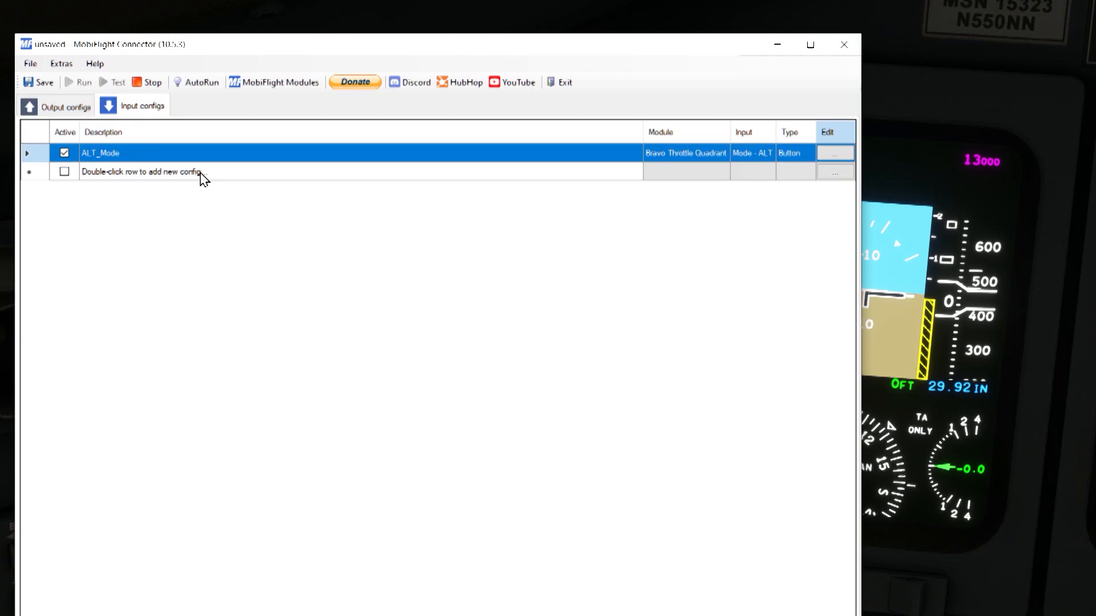
{"action": "double_click", "coordinate": [131, 172]}
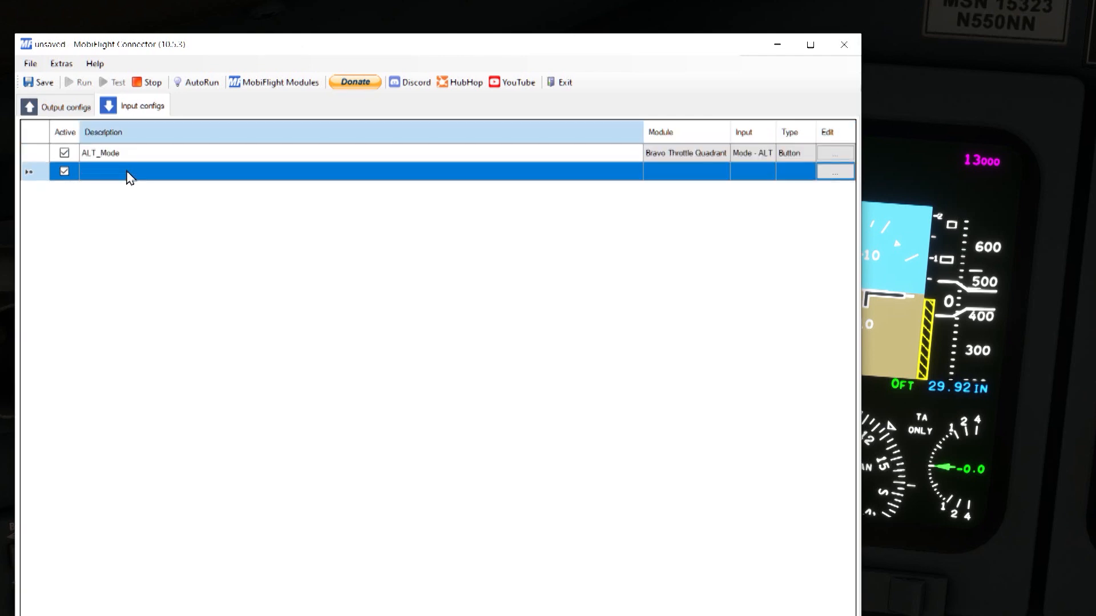
{"action": "left_click", "coordinate": [127, 171]}
{"action": "type", "text": "A"}
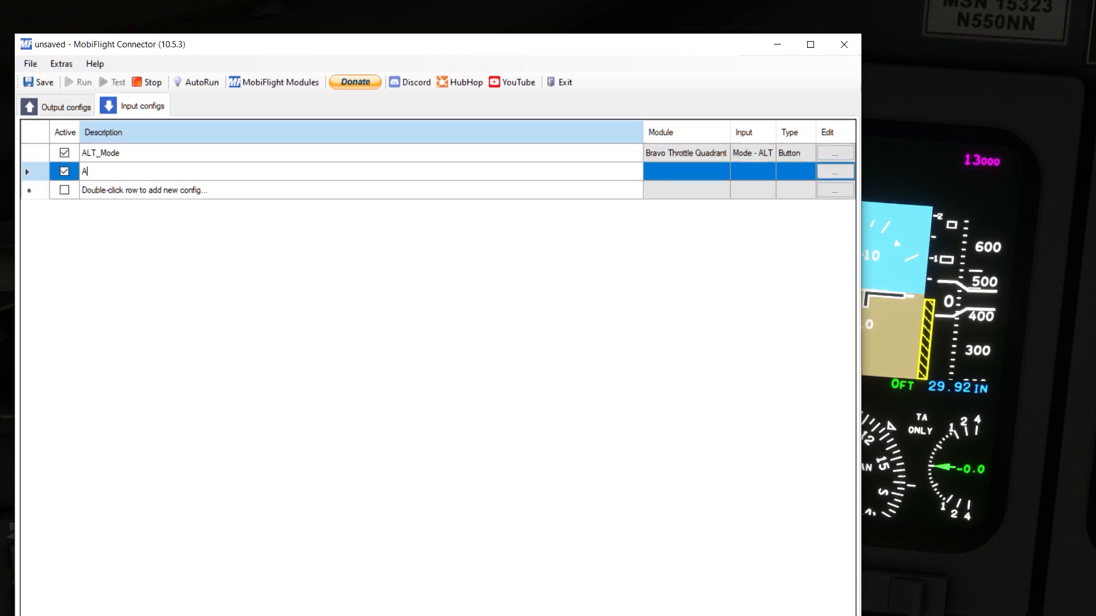
{"action": "type", "text": "LT_INCR"}
{"action": "left_click", "coordinate": [832, 179]}
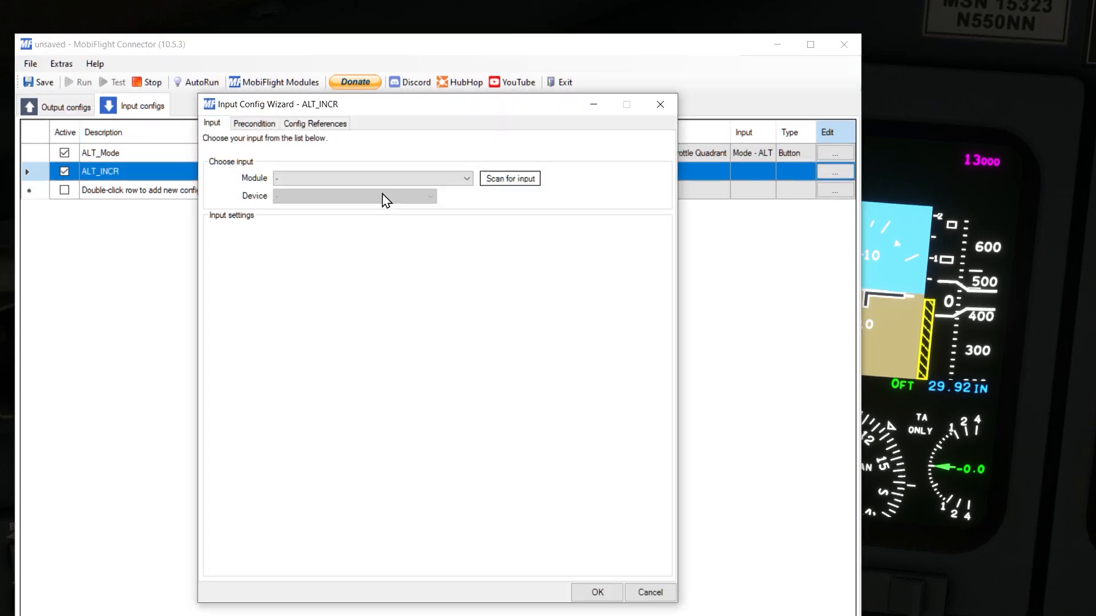
{"action": "left_click", "coordinate": [512, 183]}
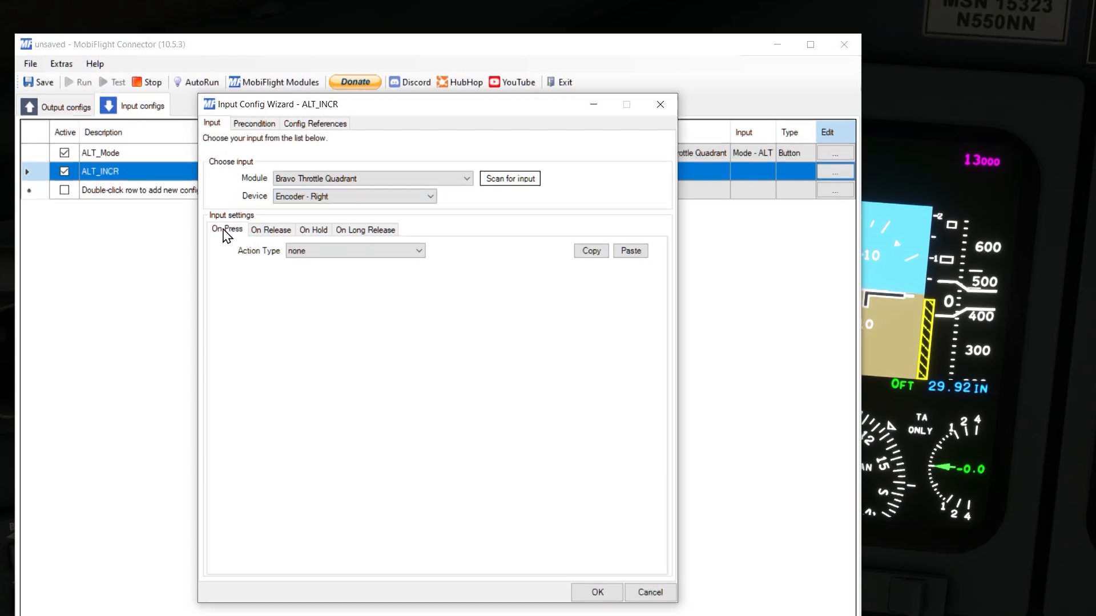
{"action": "left_click", "coordinate": [346, 251]}
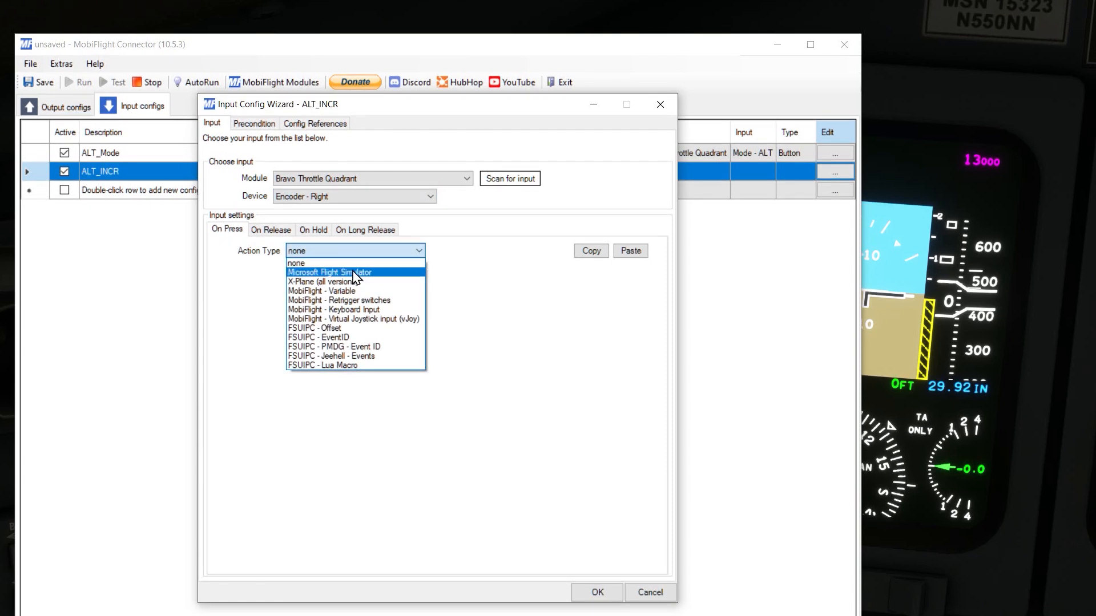
{"action": "left_click", "coordinate": [375, 273]}
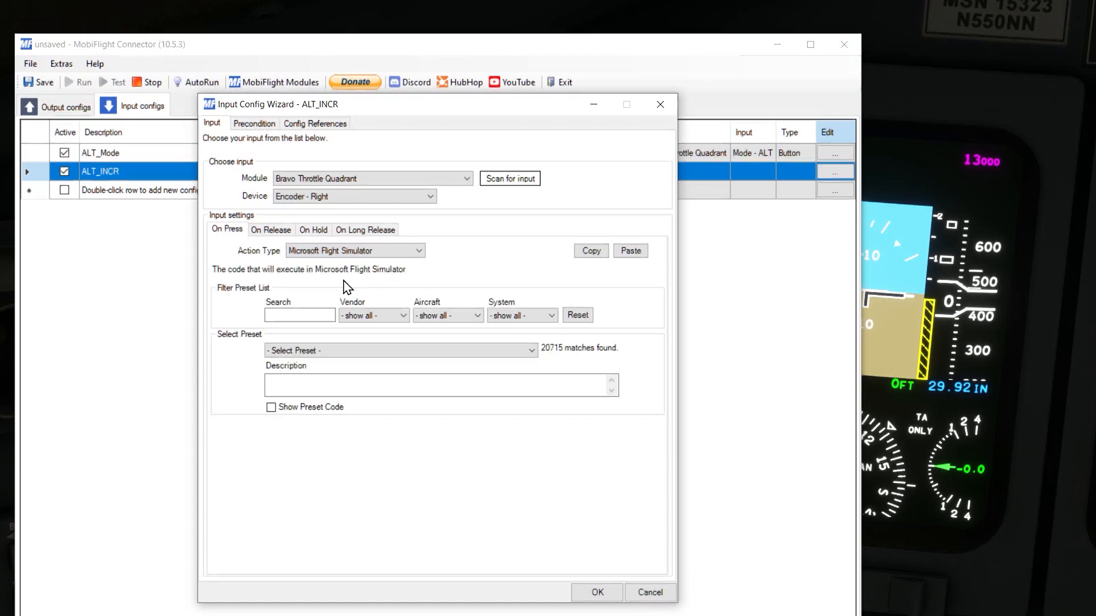
{"action": "left_click", "coordinate": [396, 316]}
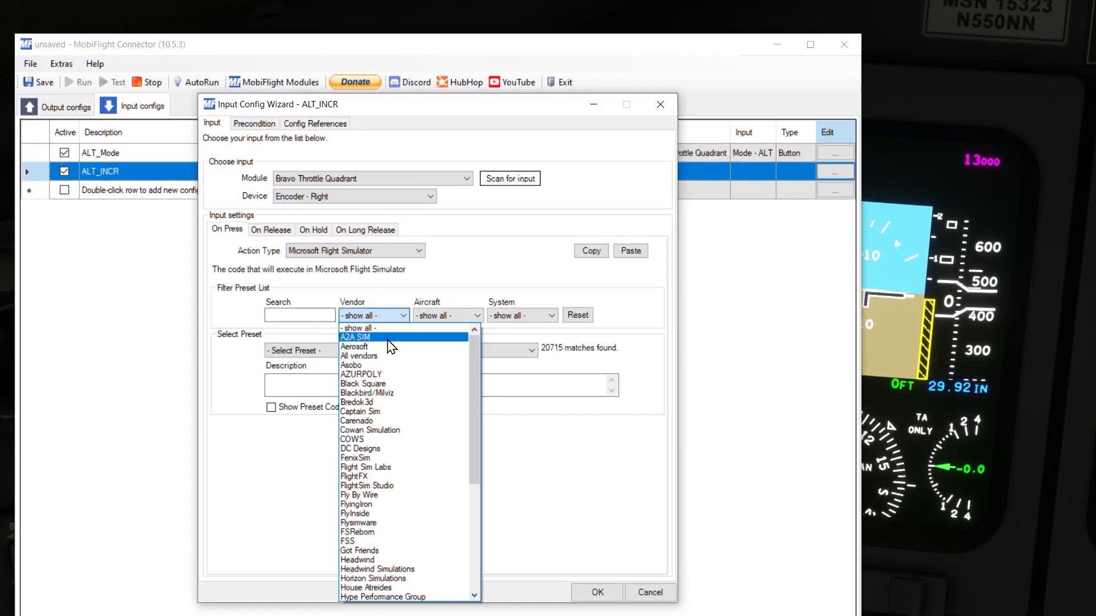
{"action": "left_click", "coordinate": [393, 346]}
{"action": "left_click", "coordinate": [447, 315]}
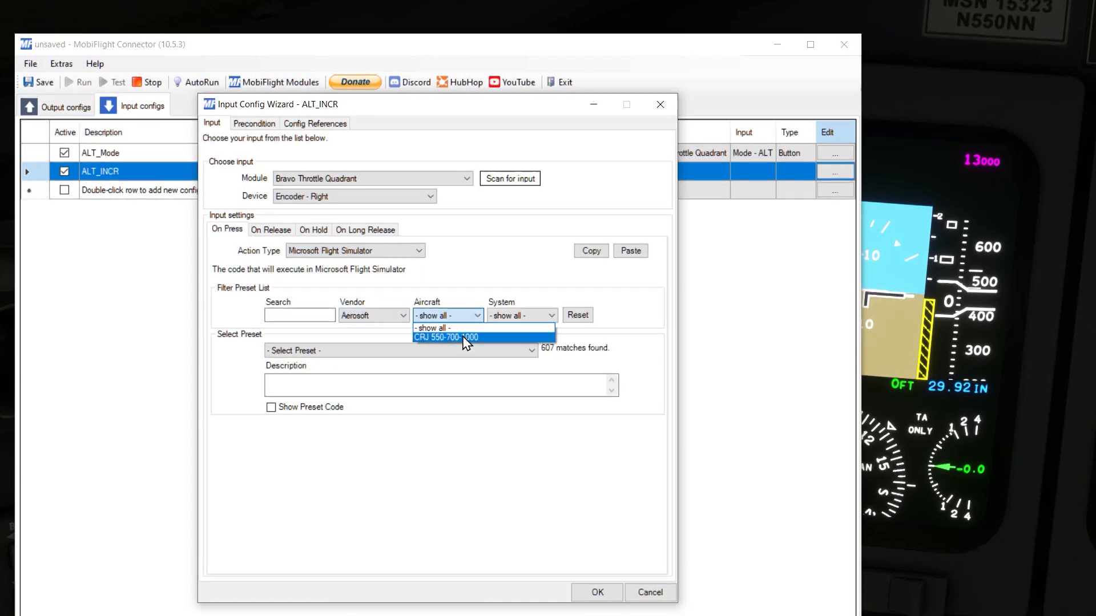
{"action": "left_click", "coordinate": [464, 338]}
{"action": "left_click", "coordinate": [528, 317]}
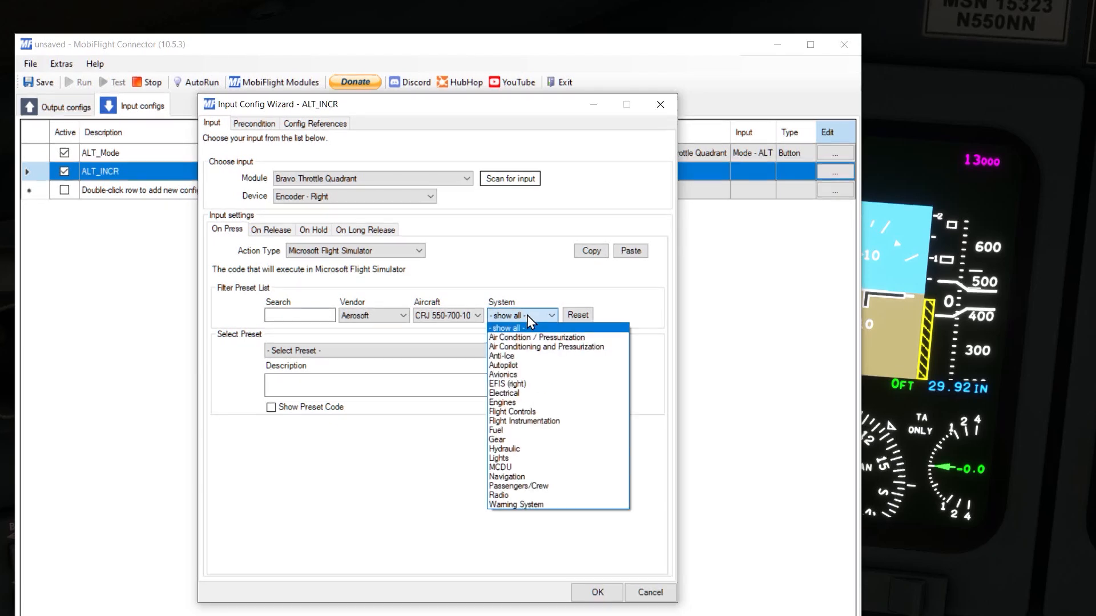
{"action": "left_click", "coordinate": [539, 368]}
Step: Search the filtered presets for ALT and select ASCRJ_FCP_ALT_SEL_INC for the On Press action
{"action": "left_click", "coordinate": [299, 315]}
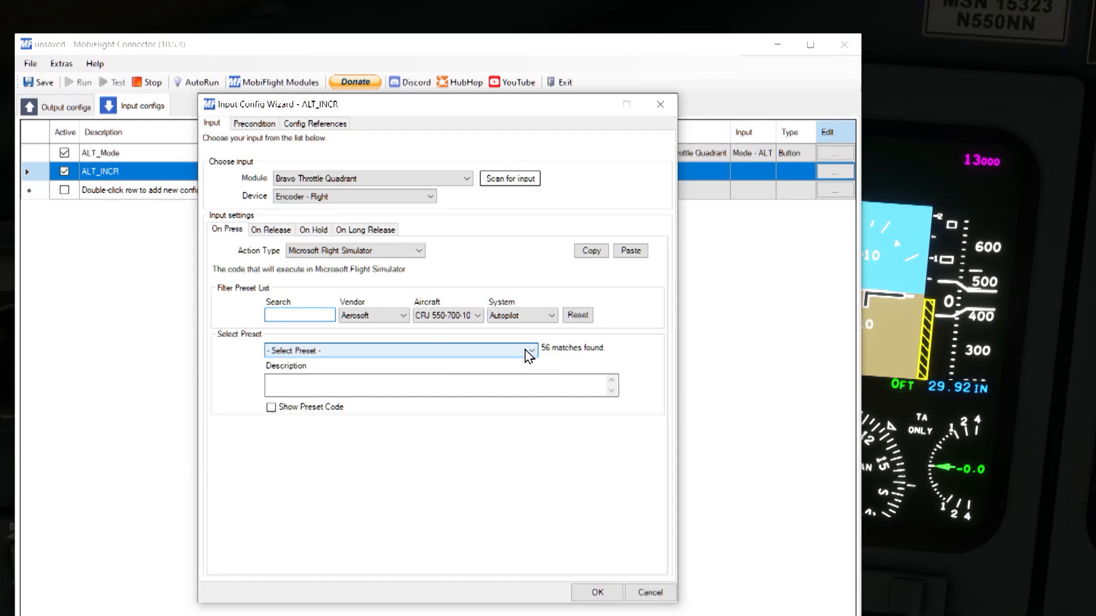
{"action": "left_click", "coordinate": [439, 350]}
{"action": "left_click", "coordinate": [440, 352]}
{"action": "left_click", "coordinate": [298, 313]}
{"action": "type", "text": "ALT"}
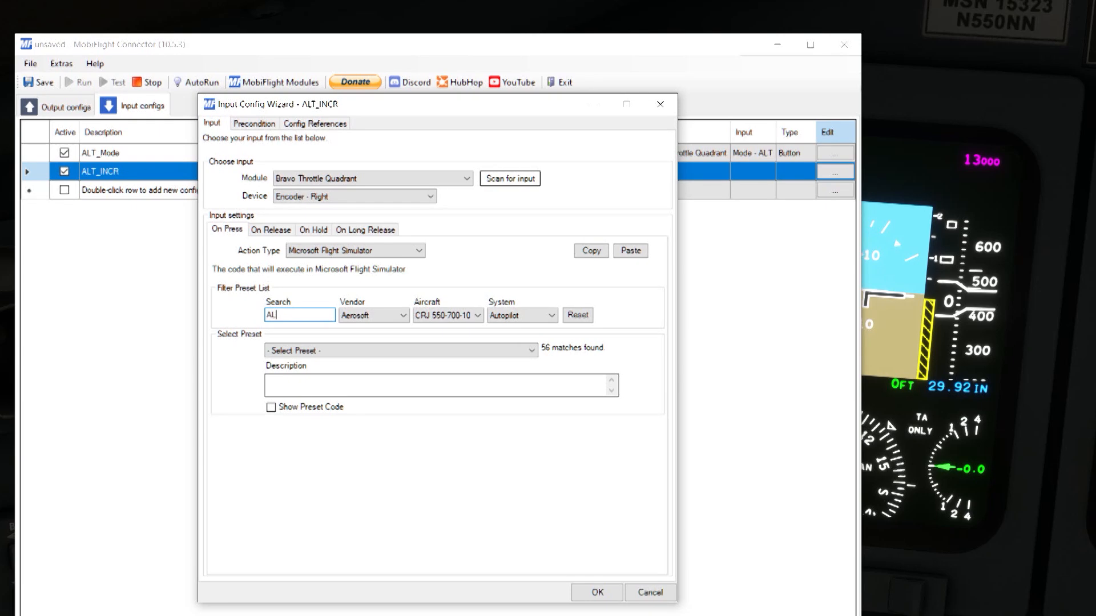
{"action": "left_click", "coordinate": [520, 351]}
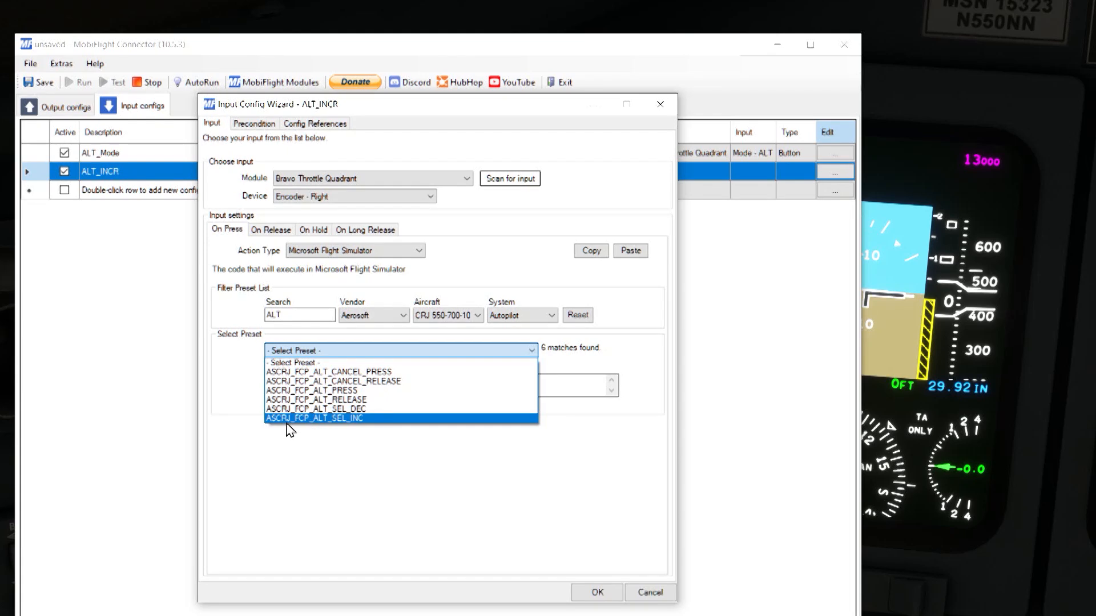
{"action": "left_click", "coordinate": [375, 421]}
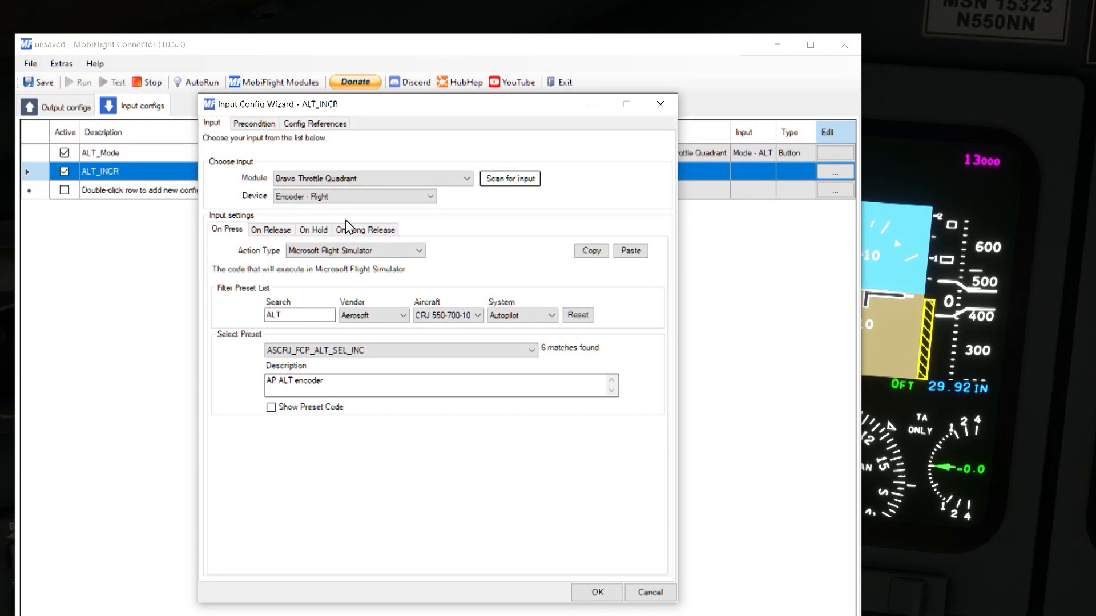
Step: Add a MobiFlight Variable precondition to ALT_INCR requiring ALT_Mode = 1, and accept the input config
{"action": "left_click", "coordinate": [253, 124]}
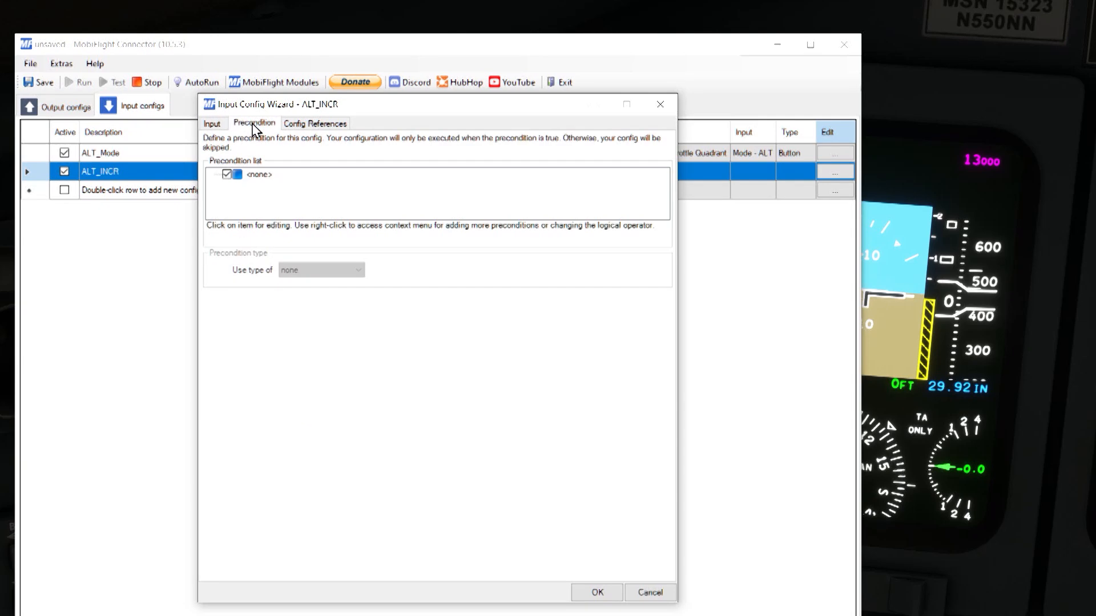
{"action": "left_click", "coordinate": [260, 175]}
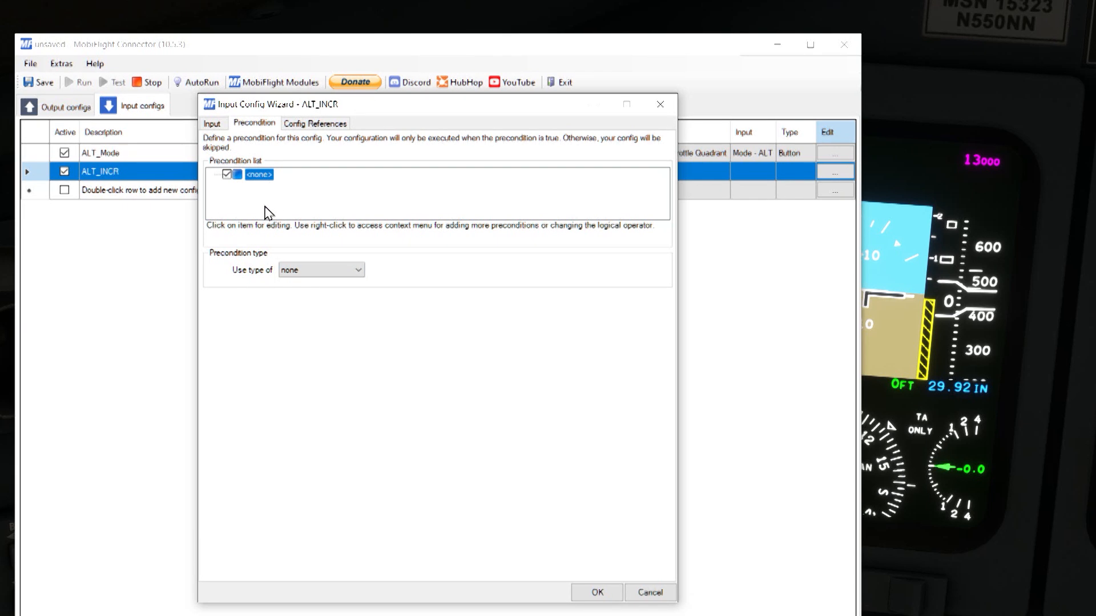
{"action": "left_click", "coordinate": [314, 270]}
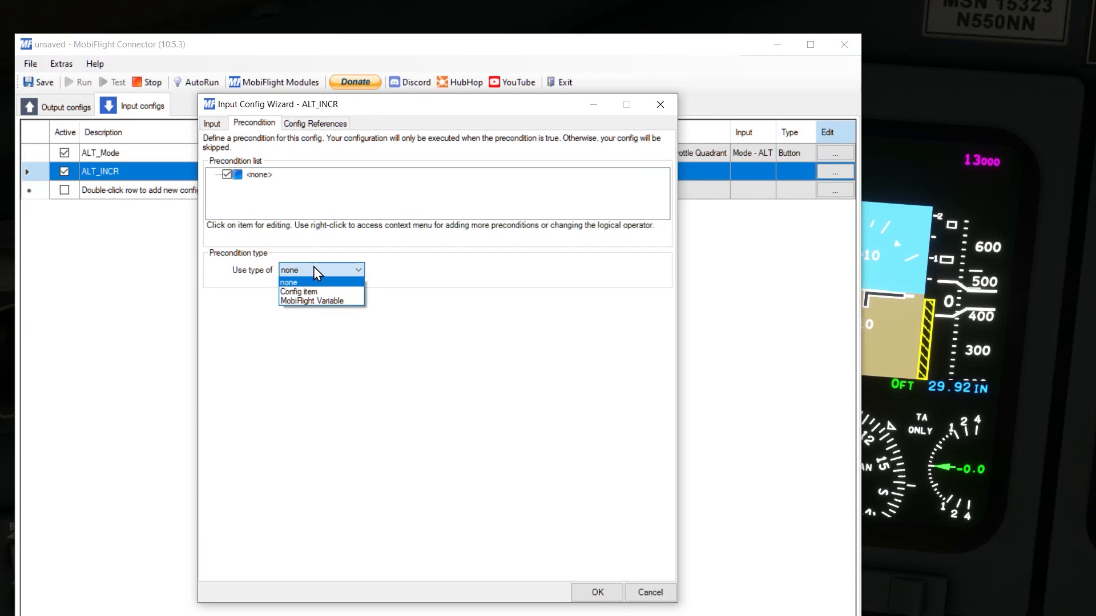
{"action": "left_click", "coordinate": [345, 301]}
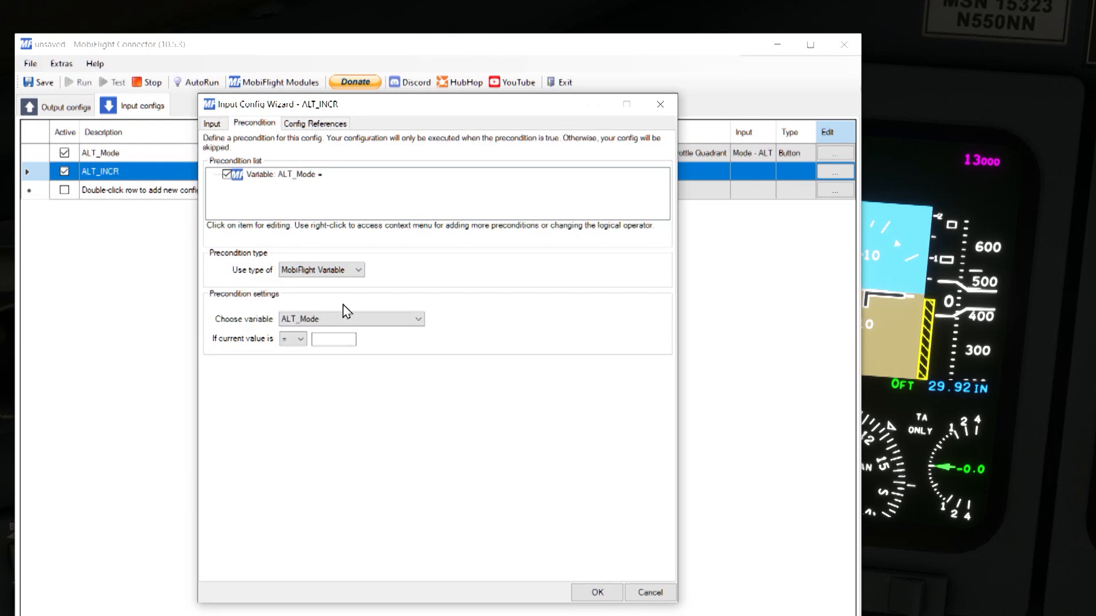
{"action": "left_click", "coordinate": [330, 339]}
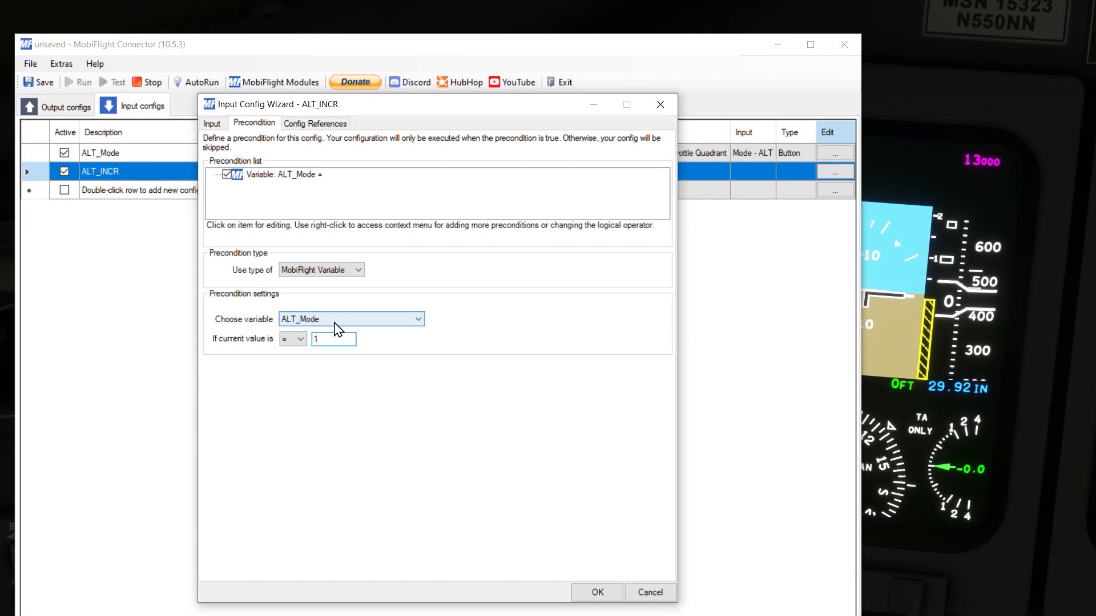
{"action": "left_click", "coordinate": [597, 592]}
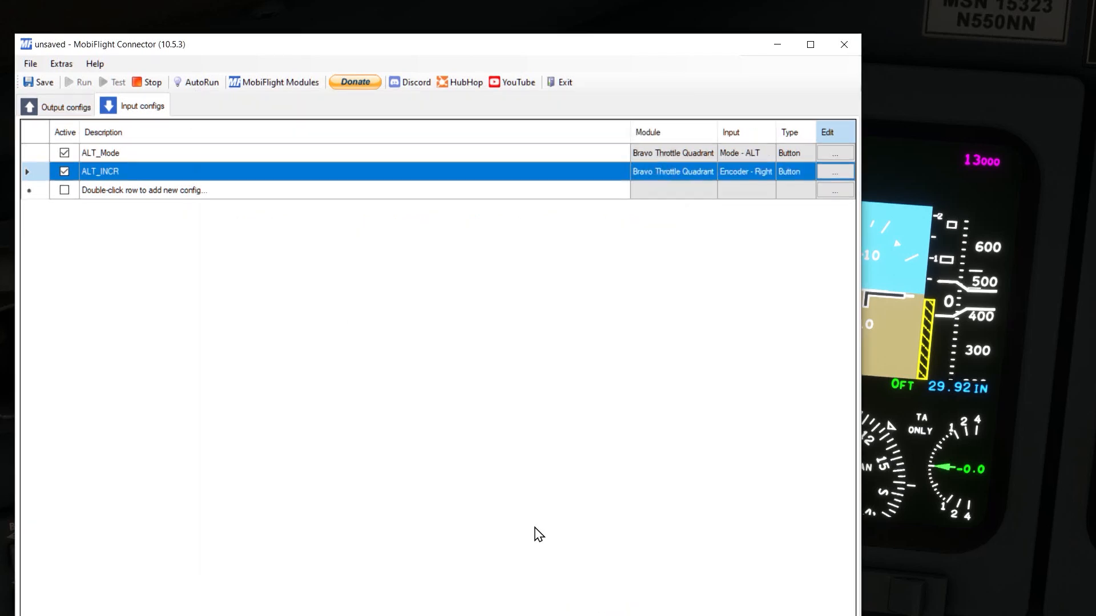
Step: Duplicate the ALT_INCR input config and rename the copy ALT_DECR
{"action": "right_click", "coordinate": [131, 171]}
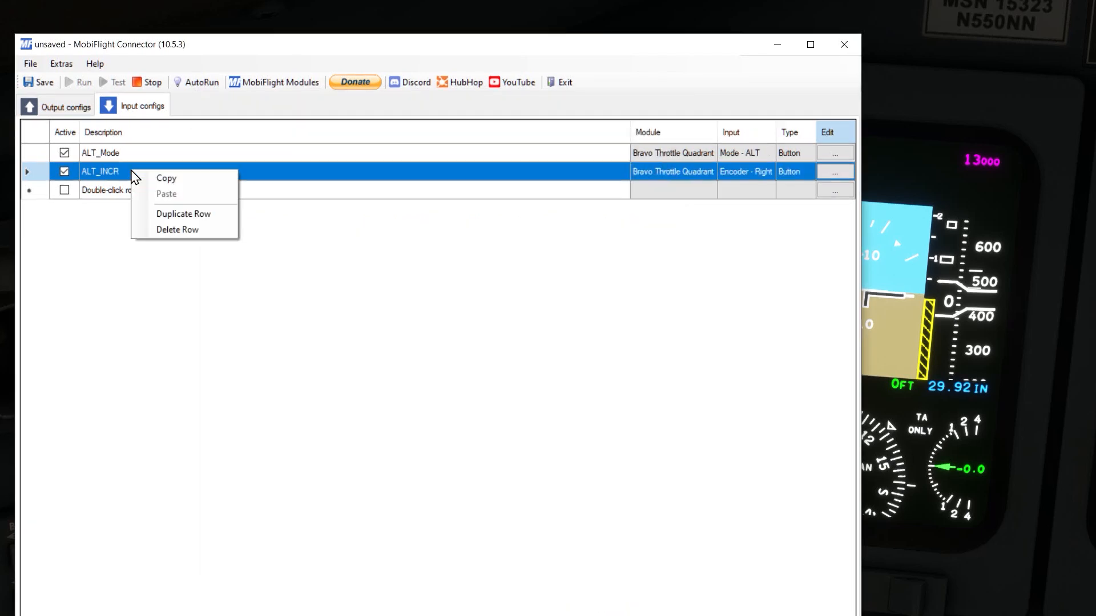
{"action": "left_click", "coordinate": [188, 216]}
{"action": "left_click", "coordinate": [150, 194]}
{"action": "left_click", "coordinate": [149, 194]}
{"action": "left_click_drag", "start_coordinate": [101, 190], "coordinate": [159, 195]}
{"action": "type", "text": "DCR"}
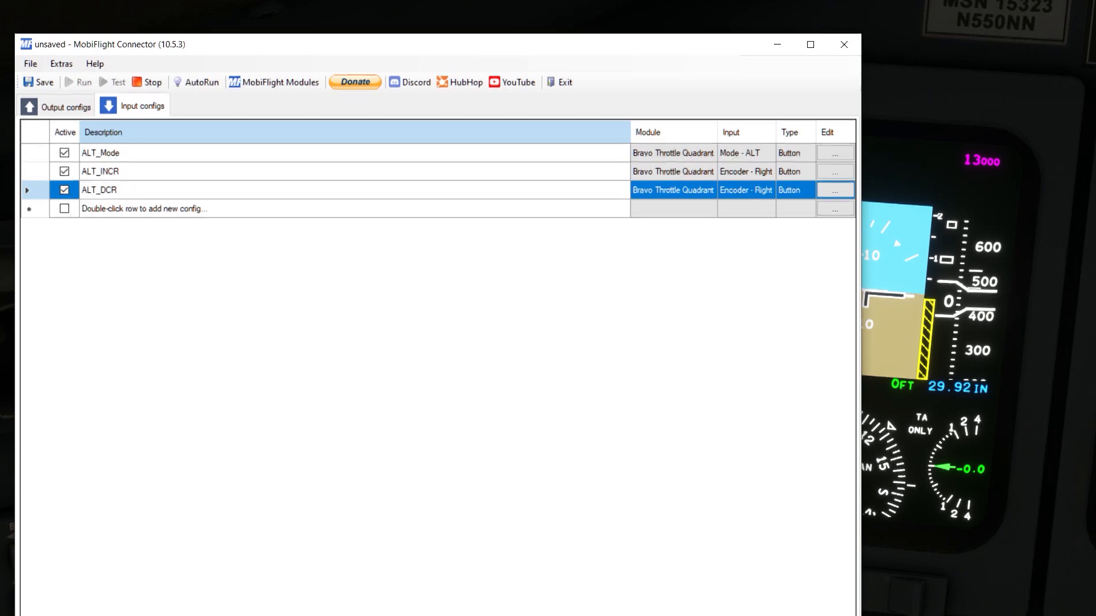
{"action": "key", "text": "BackSpace"}
{"action": "key", "text": "BackSpace"}
{"action": "type", "text": "ECR"}
Step: In the ALT_DECR settings, change the device to Encoder - Left and the preset to ASCRJ_FCP_ALT_SEL_DEC
{"action": "left_click", "coordinate": [827, 193]}
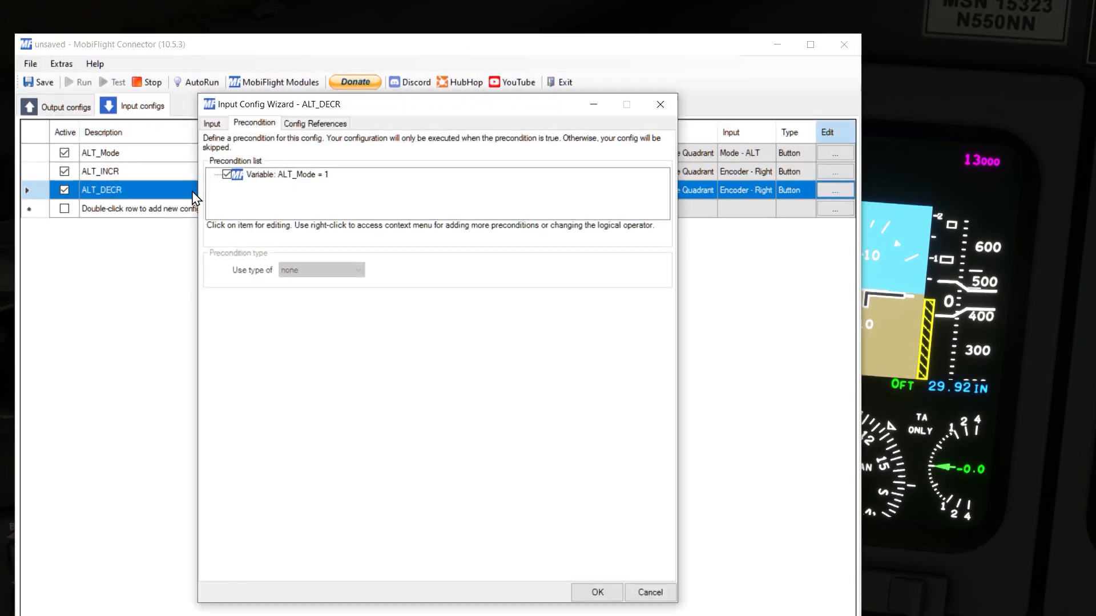
{"action": "left_click", "coordinate": [211, 124]}
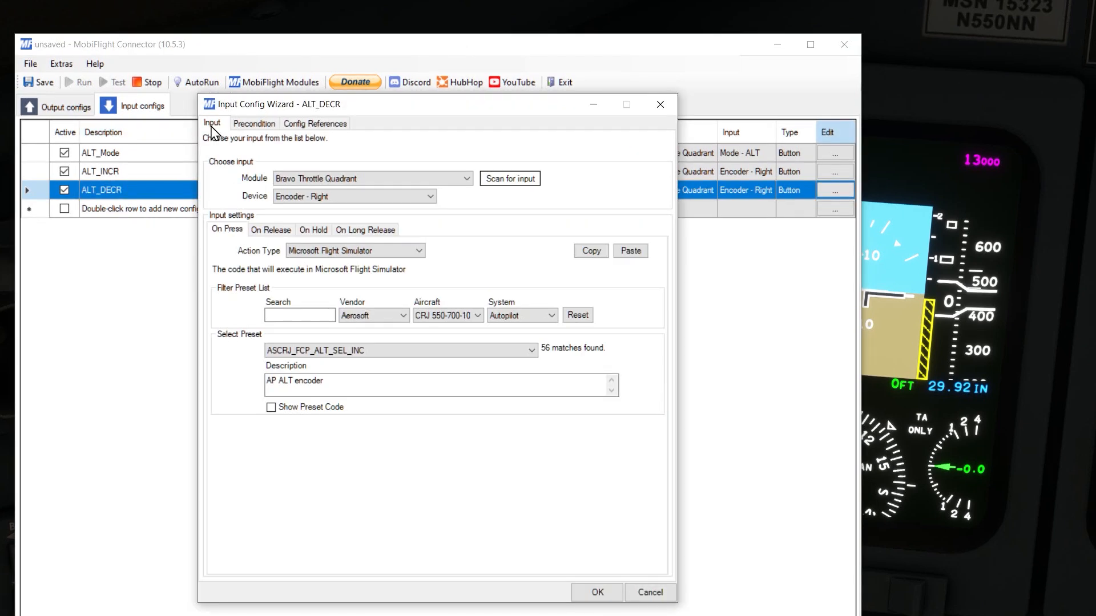
{"action": "left_click", "coordinate": [339, 199]}
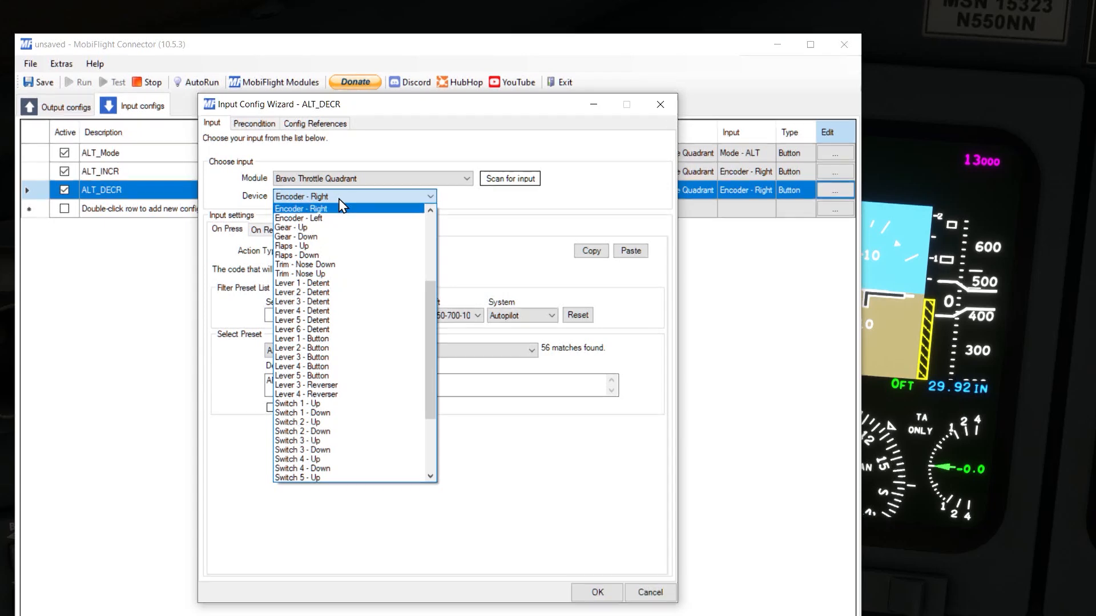
{"action": "left_click", "coordinate": [349, 216]}
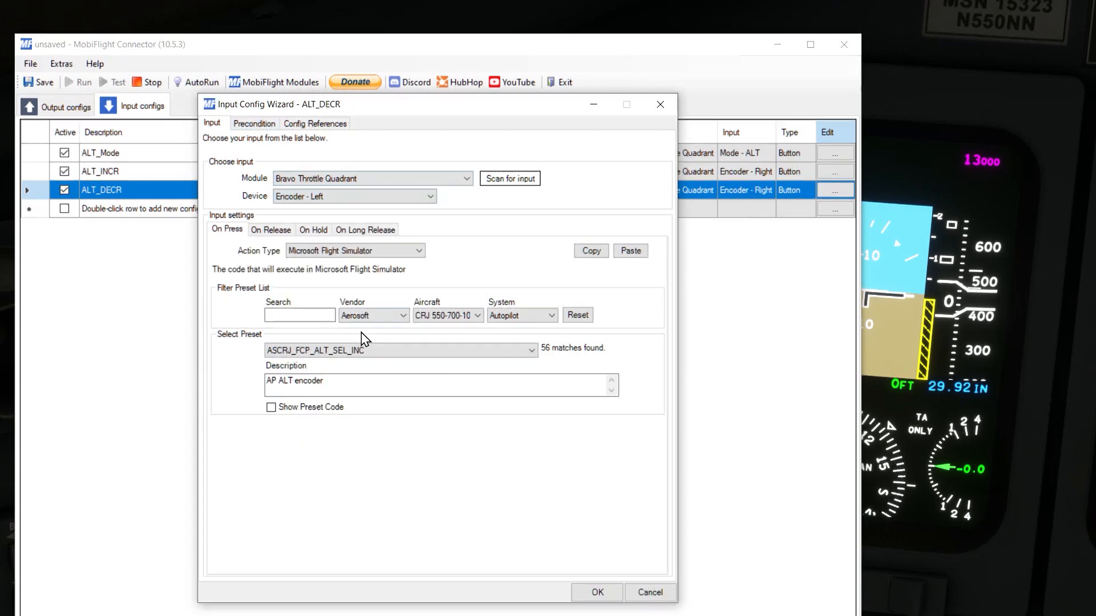
{"action": "left_click", "coordinate": [384, 353]}
{"action": "scroll", "coordinate": [394, 373], "scroll_direction": "up", "scroll_amount": 1}
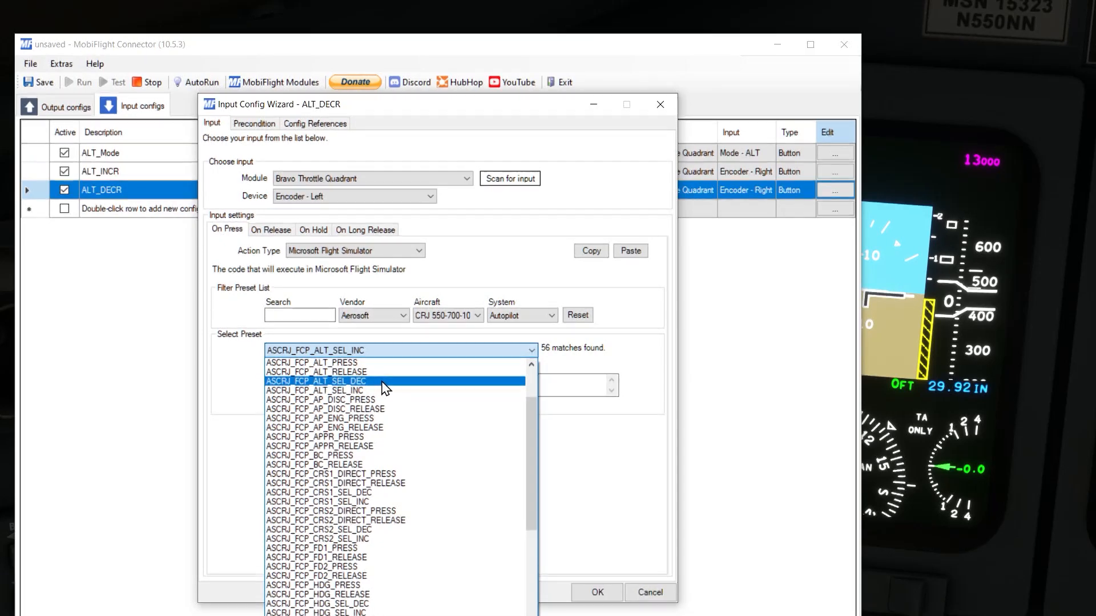
{"action": "left_click", "coordinate": [383, 381]}
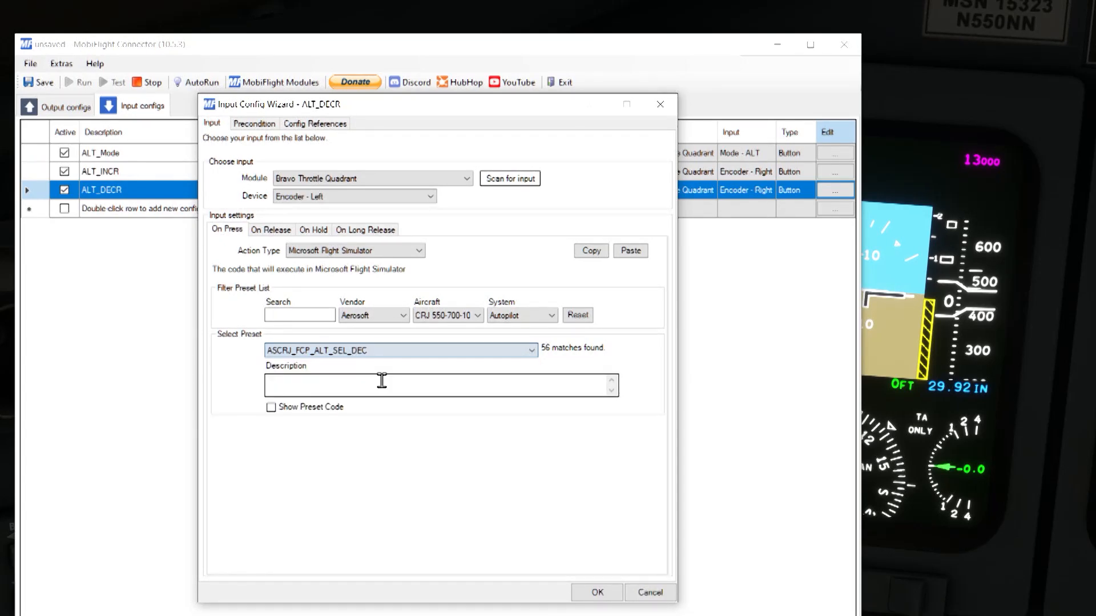
Step: Check that ALT_DECR's precondition requires ALT_Mode = 1, and accept the input config
{"action": "left_click", "coordinate": [254, 124]}
{"action": "left_click", "coordinate": [294, 174]}
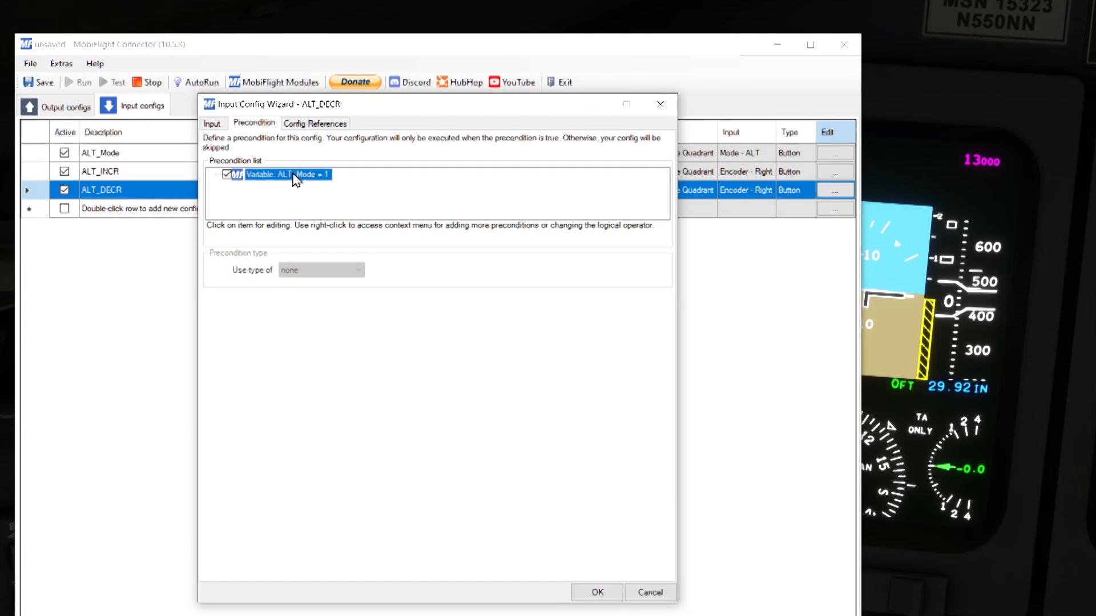
{"action": "left_click", "coordinate": [328, 338]}
{"action": "key", "text": "BackSpace"}
{"action": "type", "text": "0"}
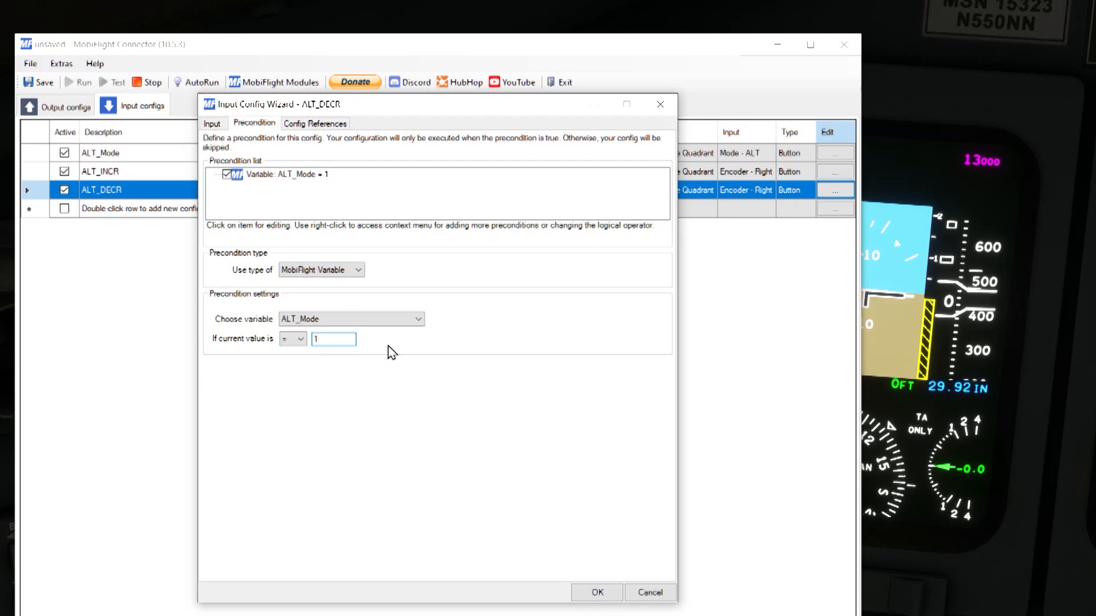
{"action": "left_click", "coordinate": [597, 594]}
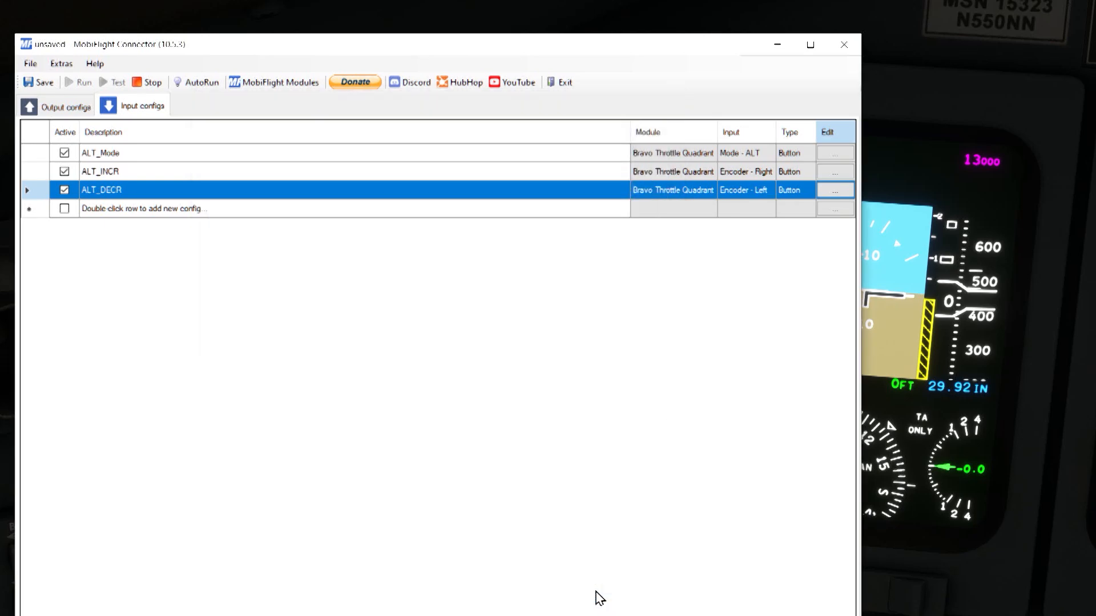
Step: Reposition the MobiFlight window near the cockpit altitude display, restart the configuration to test the encoder, and stop it
{"action": "left_click_drag", "start_coordinate": [228, 46], "coordinate": [316, 1]}
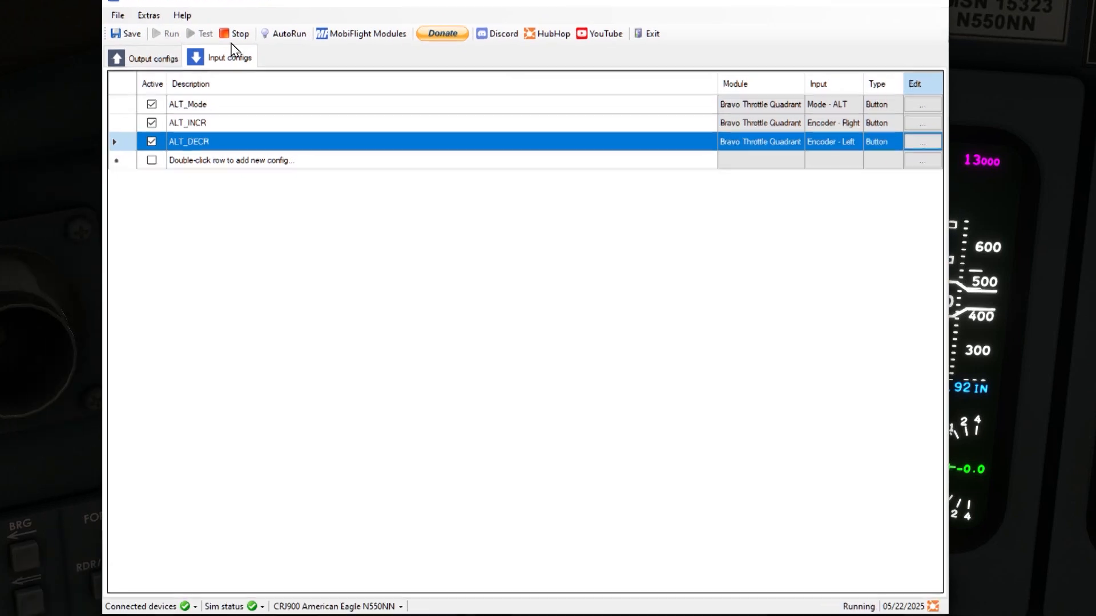
{"action": "left_click_drag", "start_coordinate": [311, 5], "coordinate": [272, 22]}
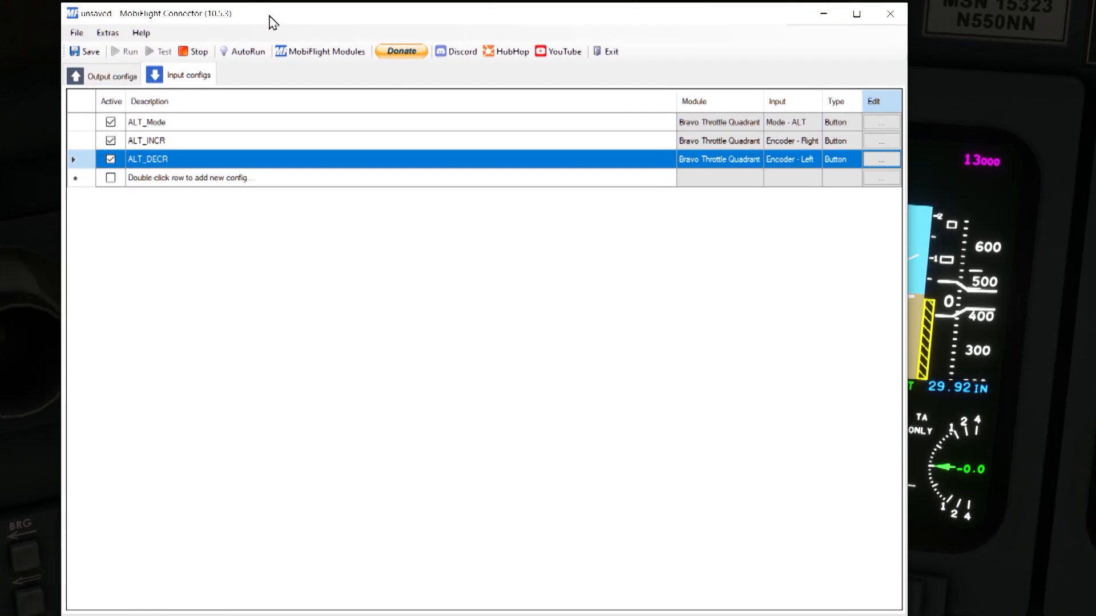
{"action": "left_click", "coordinate": [197, 51]}
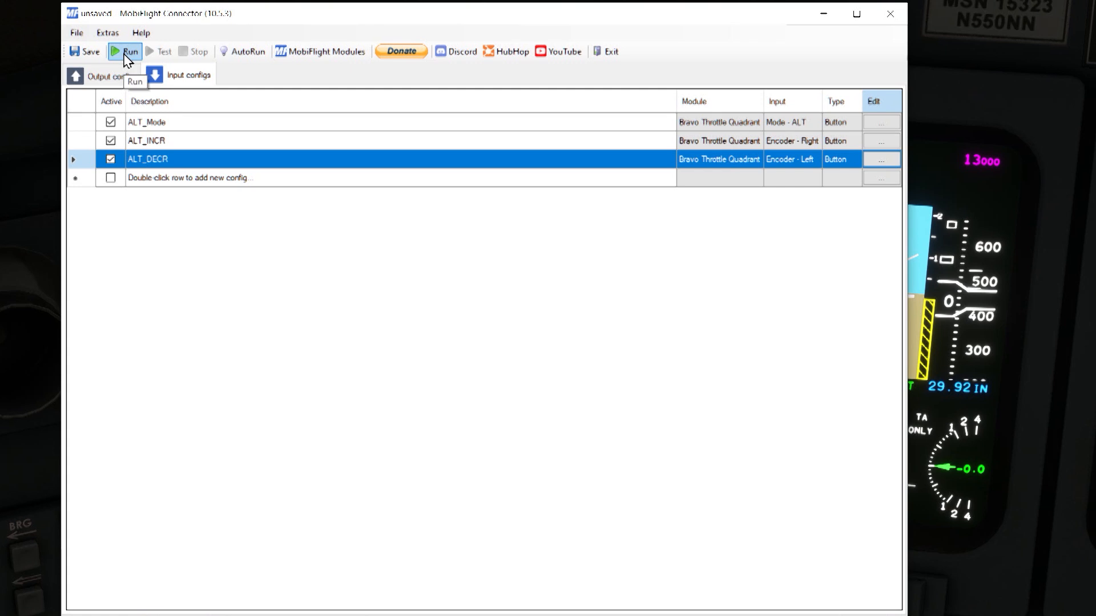
{"action": "left_click", "coordinate": [125, 53]}
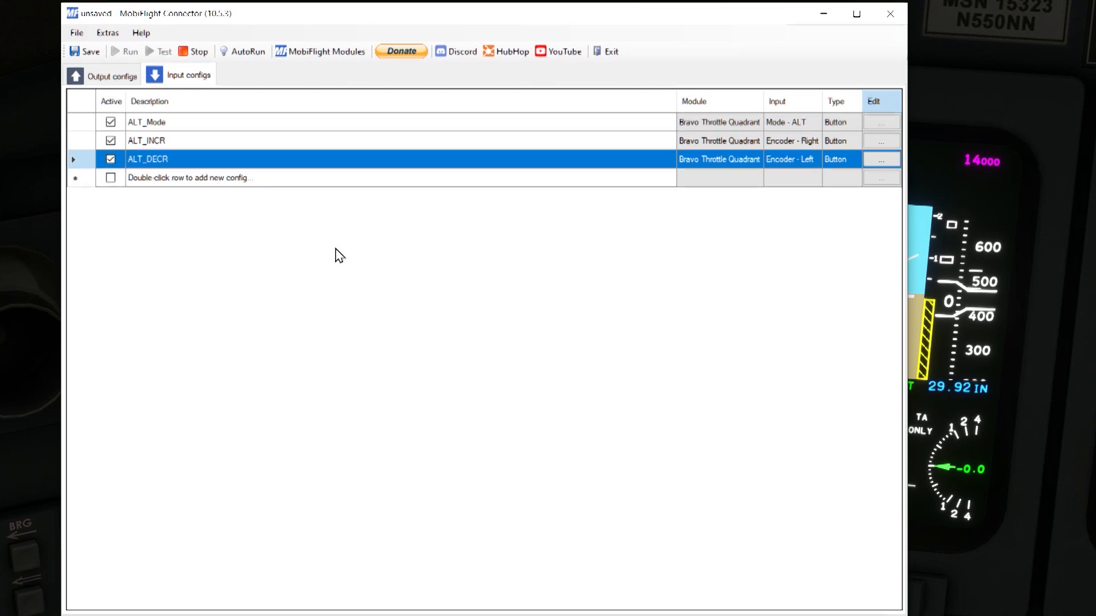
{"action": "left_click", "coordinate": [199, 57]}
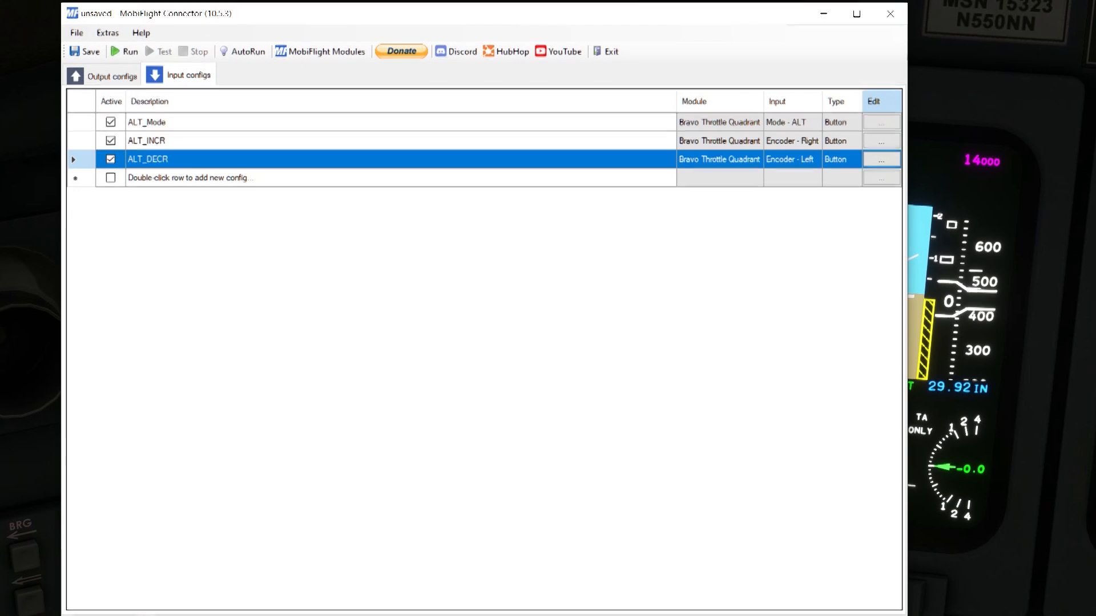